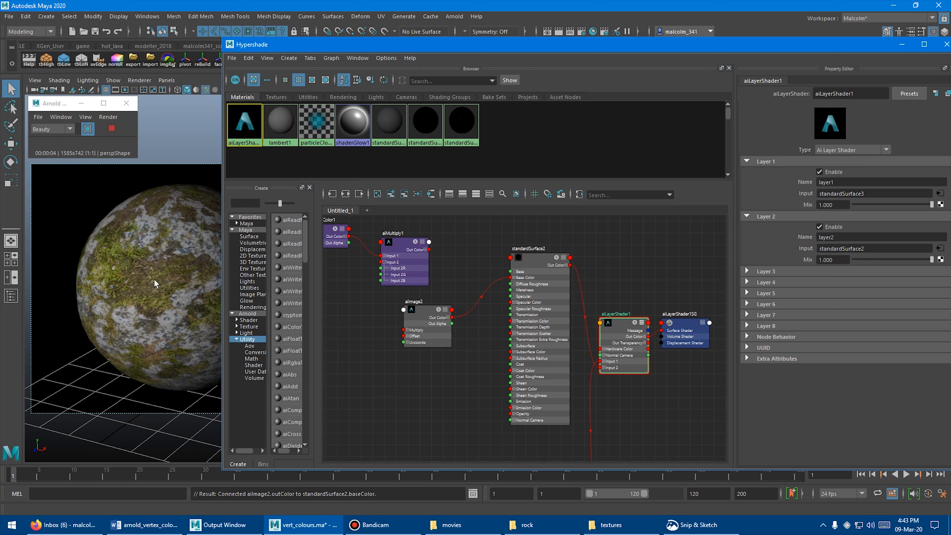
- Arrange the aiUserDataColor1 and aiMultiply1 nodes next to each other in the shader graph
mouse_move(159, 240)
alt+middle_down()
mouse_move(137, 244)
mouse_move(167, 241)
alt+middle_up()
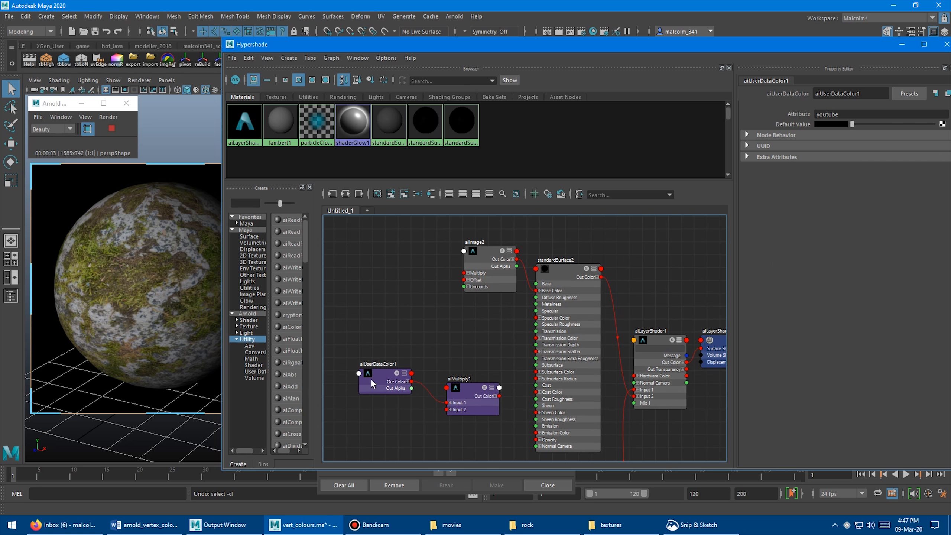
drag(374, 374, 376, 372)
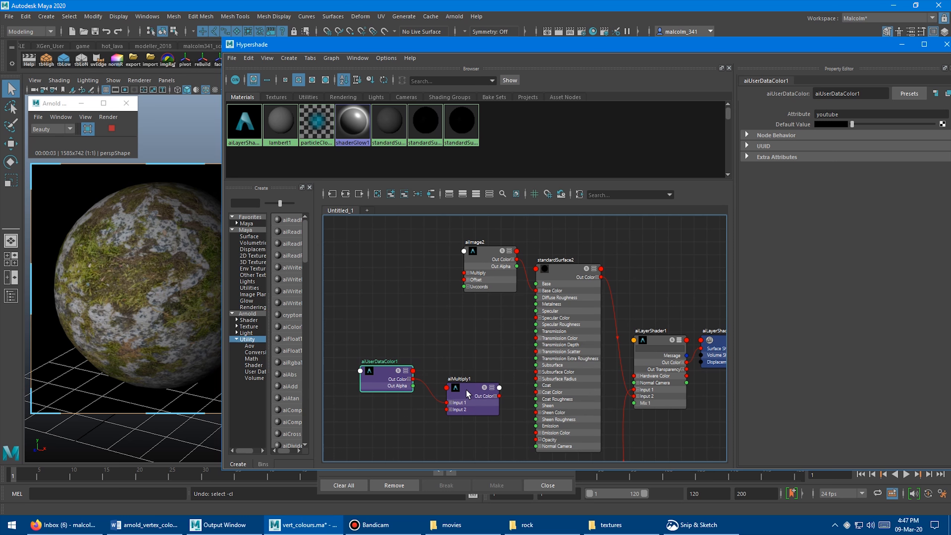
drag(466, 389, 456, 376)
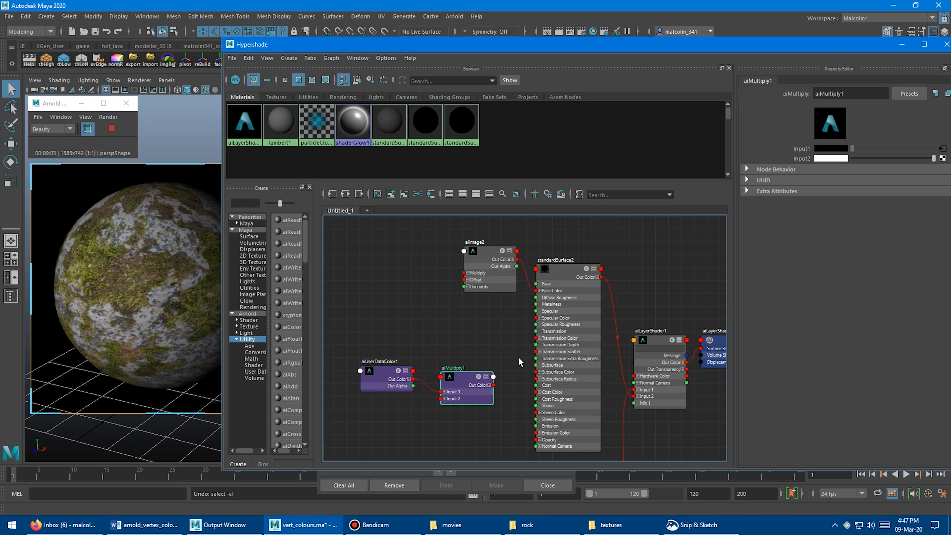
alt+middle_drag(519, 358, 496, 312)
- Open the Connection Editor with aiMultiply1 as the source and aiLayerShader1 as the target, starting from the Layer 2 Mix attribute
click(634, 296)
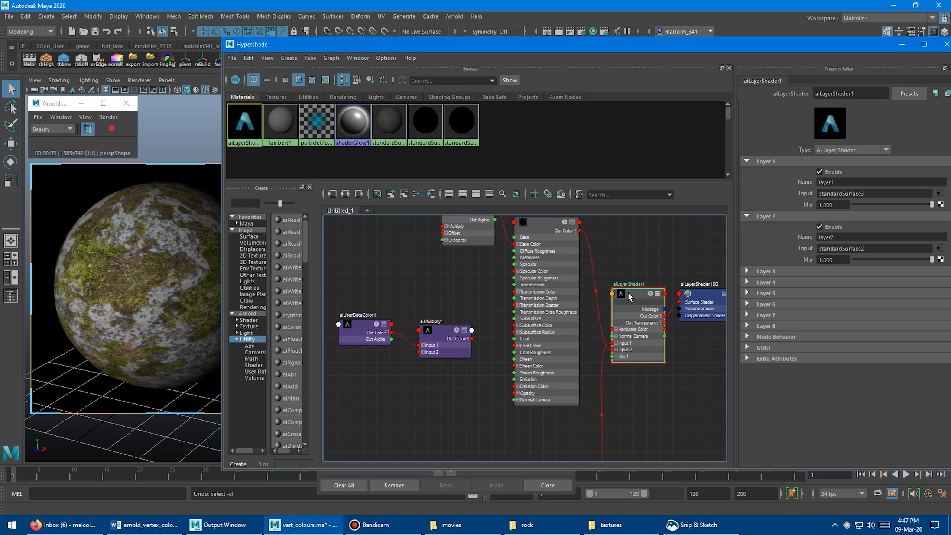
drag(931, 260, 949, 269)
mouse_move(653, 374)
alt+middle_down()
mouse_move(640, 376)
mouse_move(647, 369)
alt+middle_up()
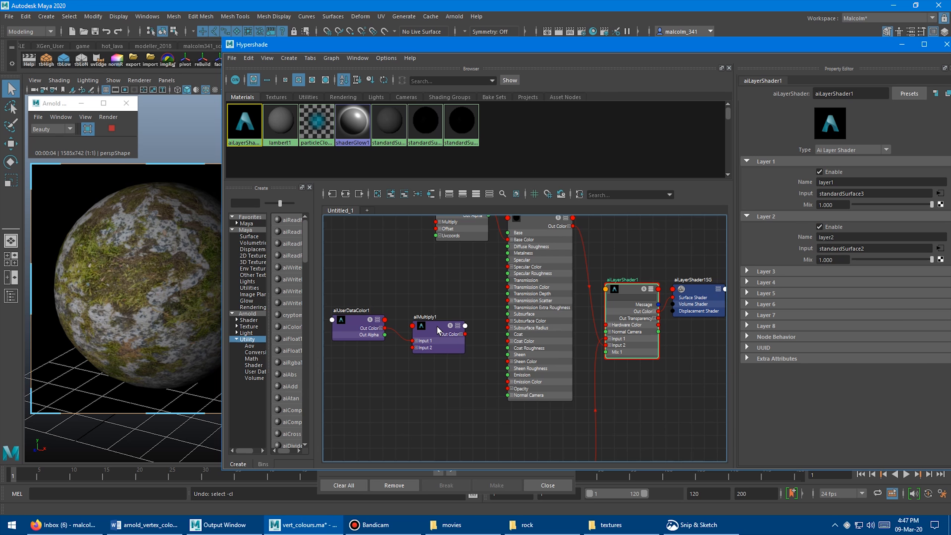
middle_drag(437, 327, 434, 324)
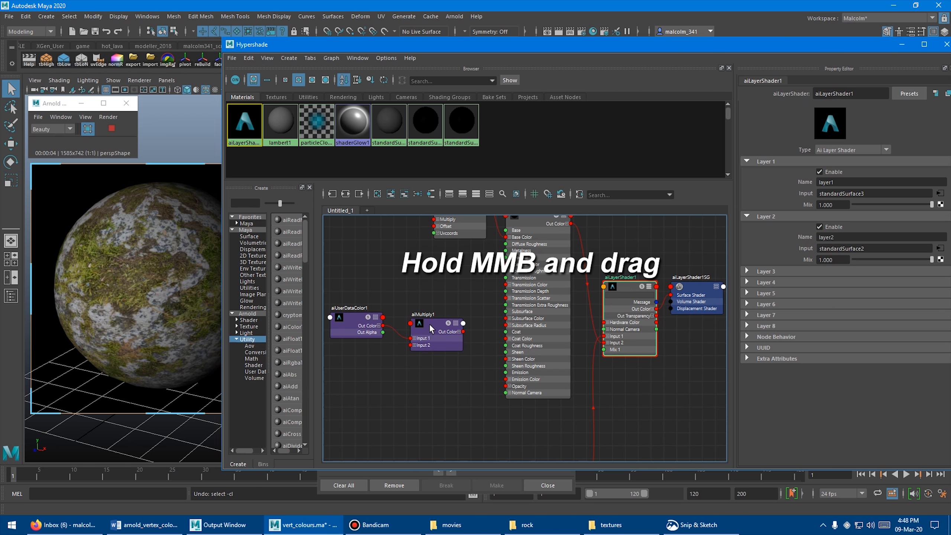
middle_drag(808, 264, 807, 258)
- Connect the outColorR channel of aiMultiply1 to the mix2 attribute of aiLayerShader1
drag(402, 180, 442, 154)
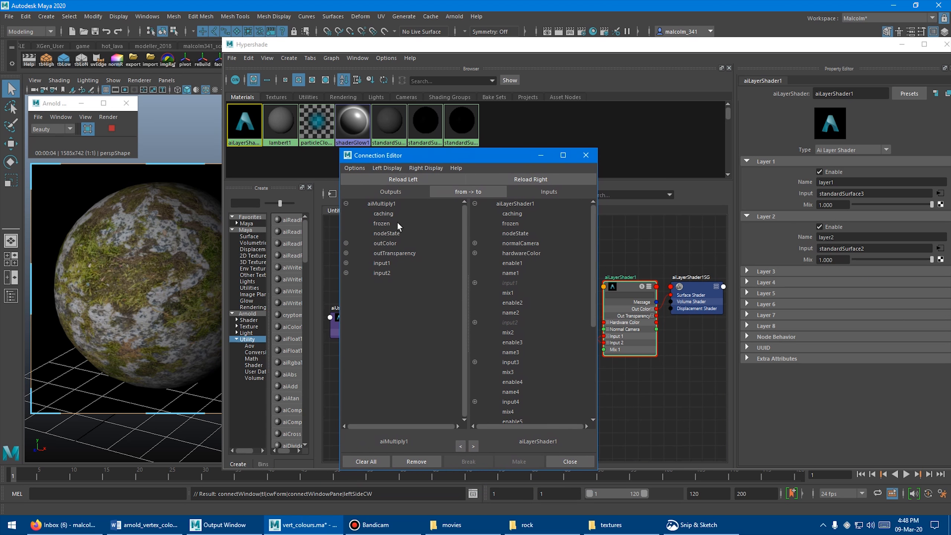
drag(475, 155, 481, 132)
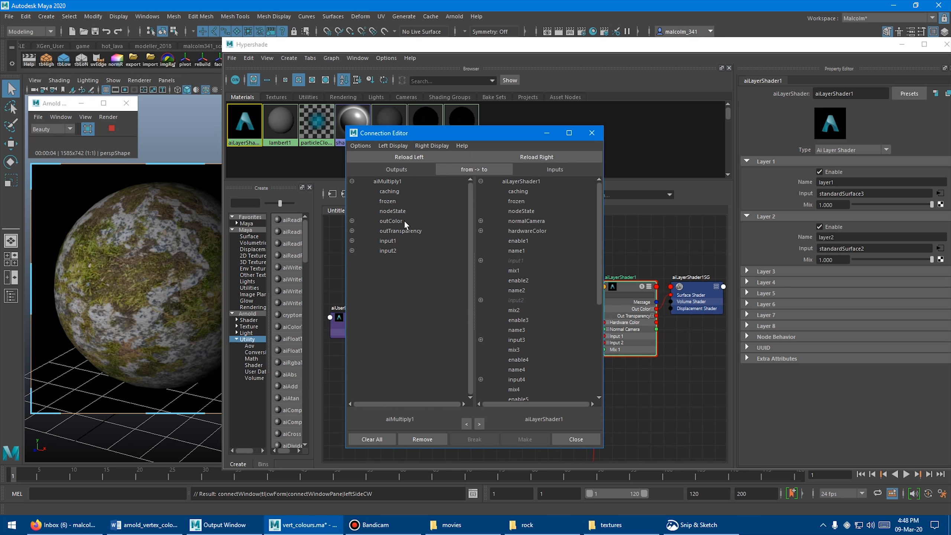
click(352, 221)
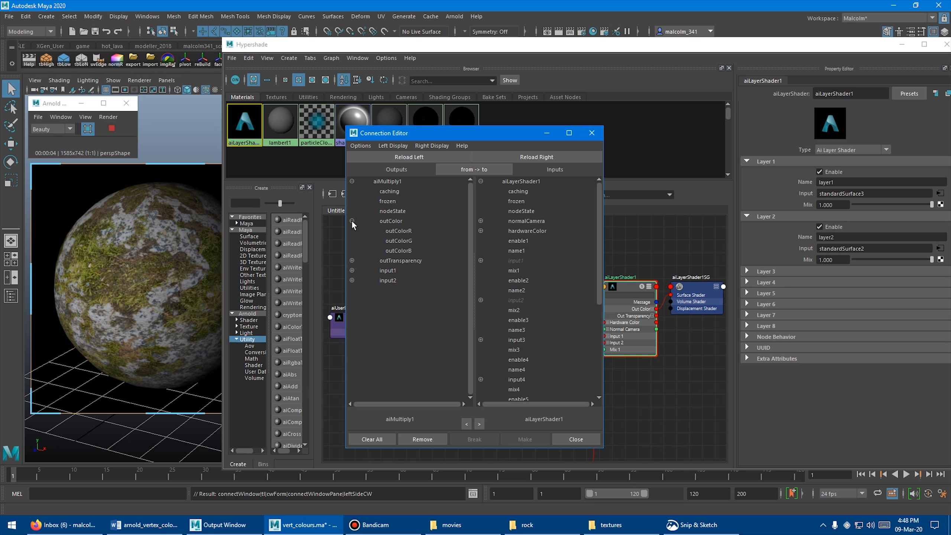
click(410, 229)
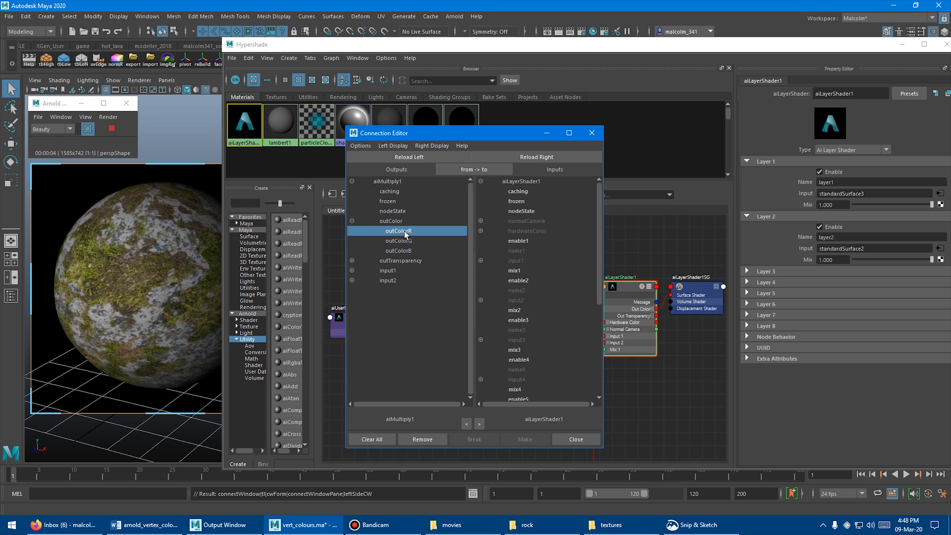
click(514, 310)
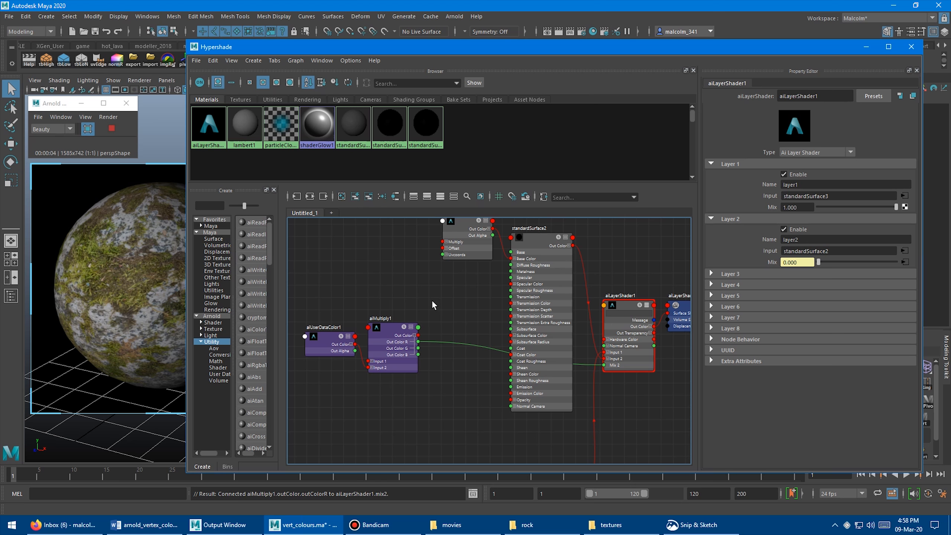
- Move the Hypershade window clear of the rendered sphere in the viewport
middle_drag(442, 305, 456, 311)
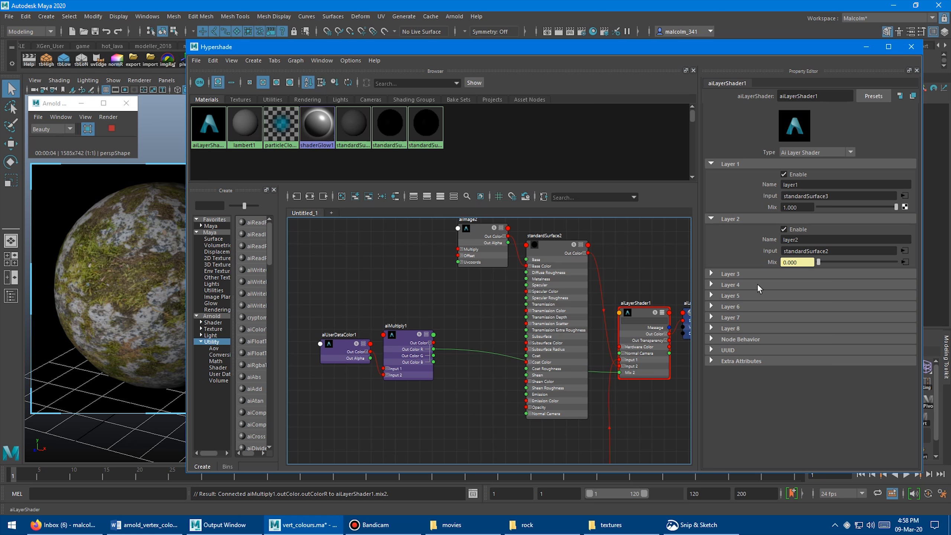
middle_drag(461, 339, 464, 347)
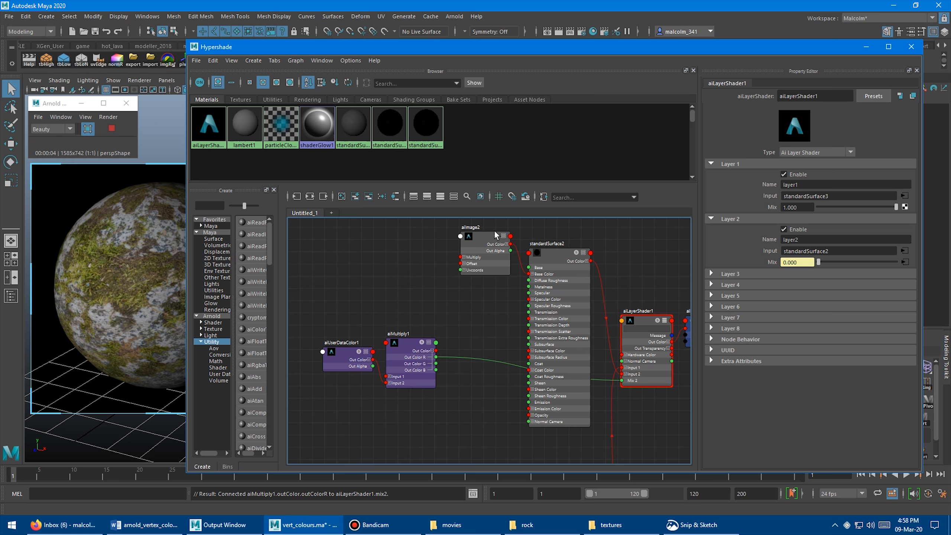
drag(373, 50, 579, 295)
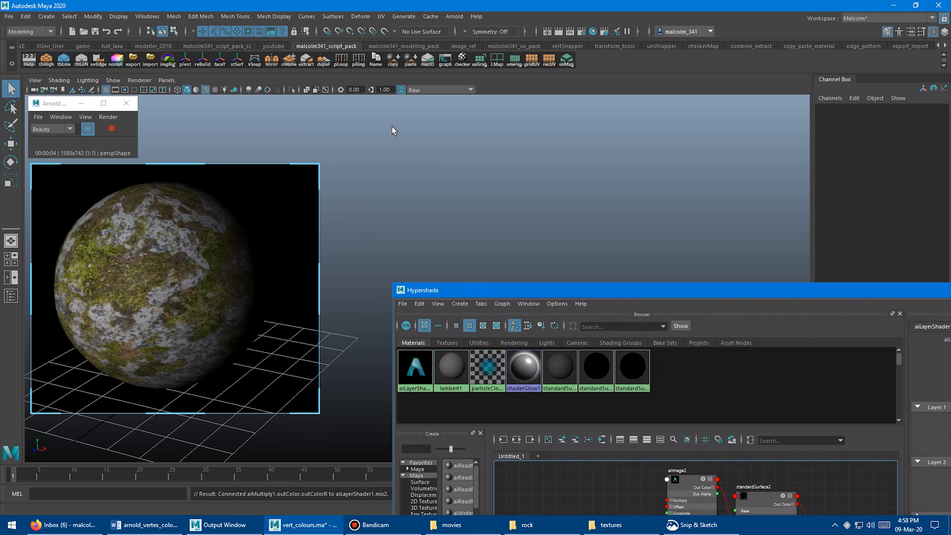
- Apply black vertex color to the whole sphere with Replace color, and update the full scene in the Arnold render
click(272, 18)
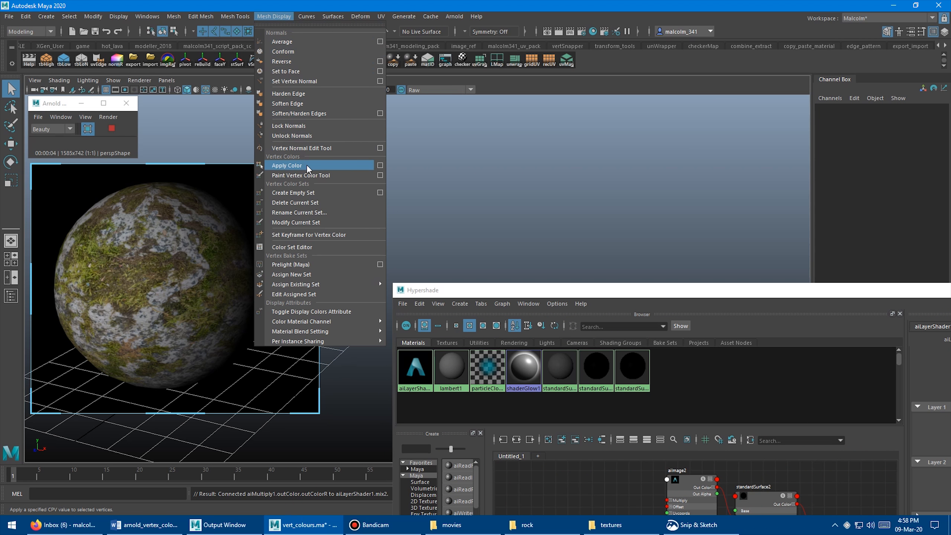
click(380, 165)
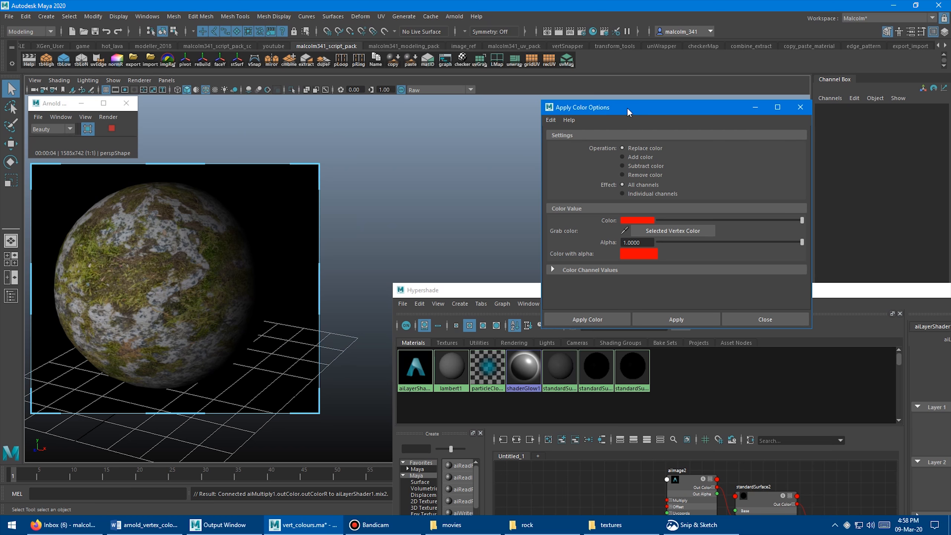
drag(632, 113, 576, 109)
drag(747, 215, 603, 215)
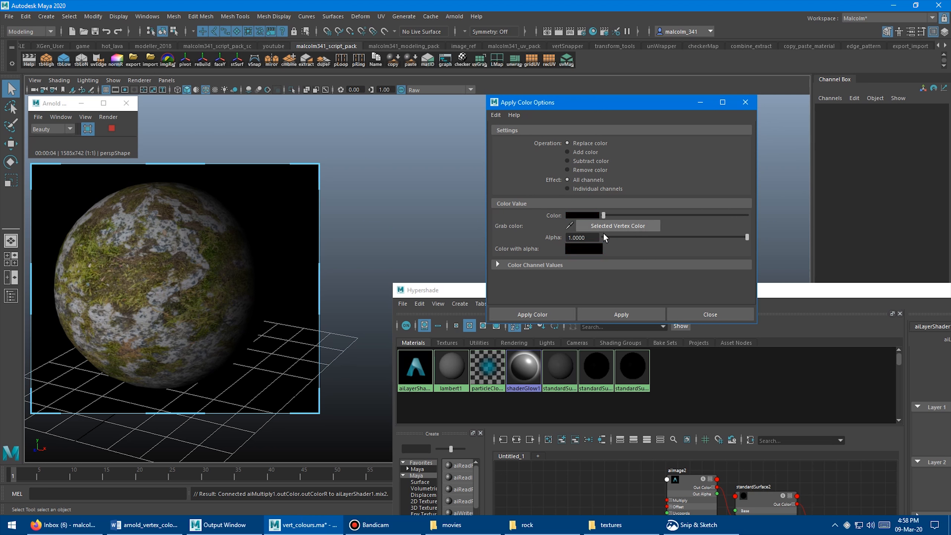
click(212, 282)
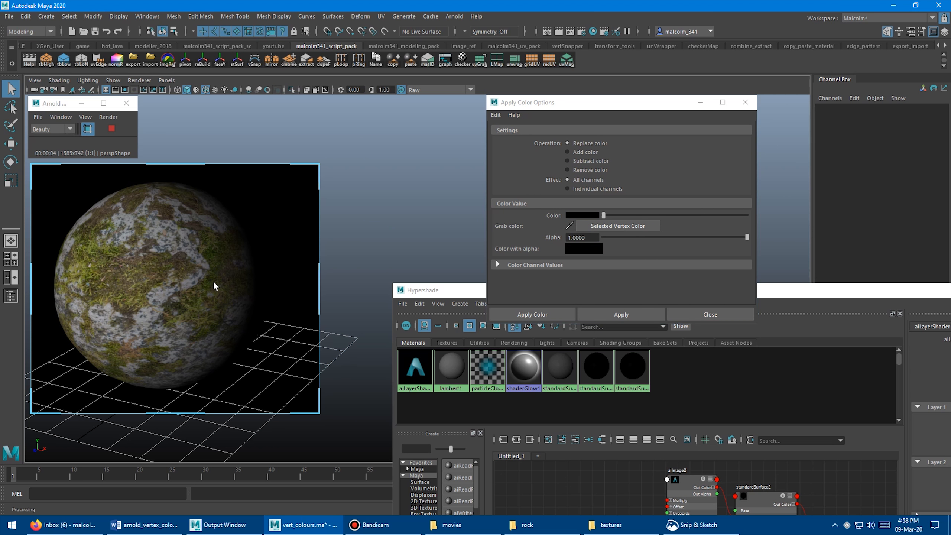
click(621, 315)
click(112, 117)
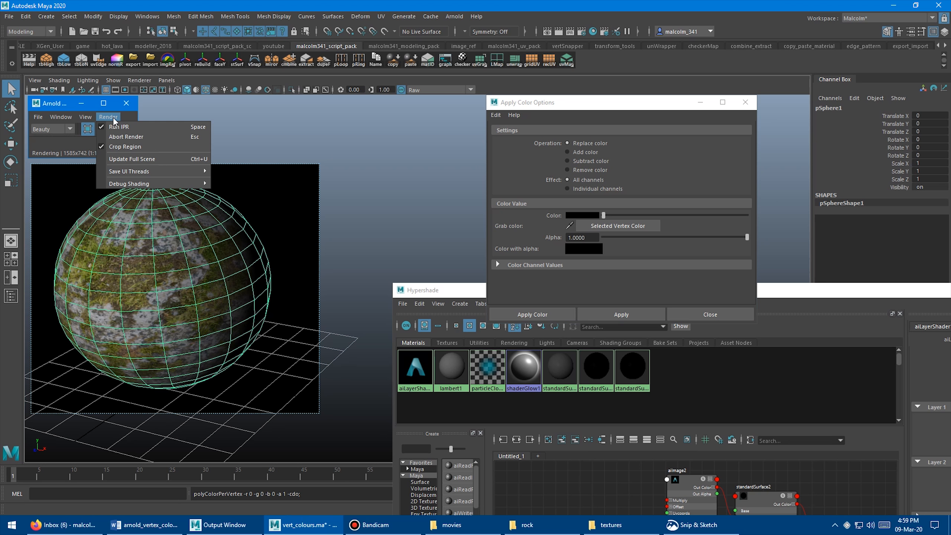
click(155, 159)
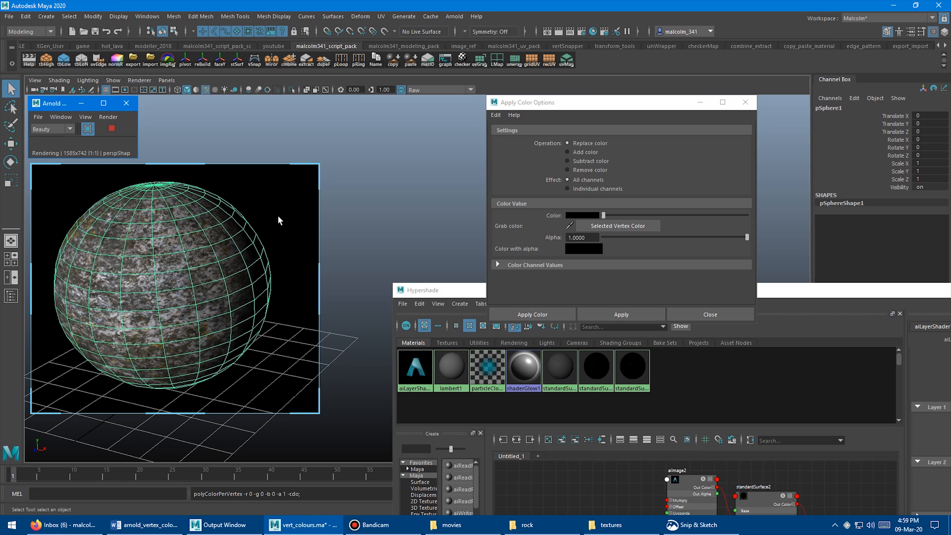
- Apply pure red vertex color to a patch of vertices on the sphere's upper front, and update the full scene in the Arnold render
drag(603, 215, 746, 221)
click(571, 215)
click(543, 189)
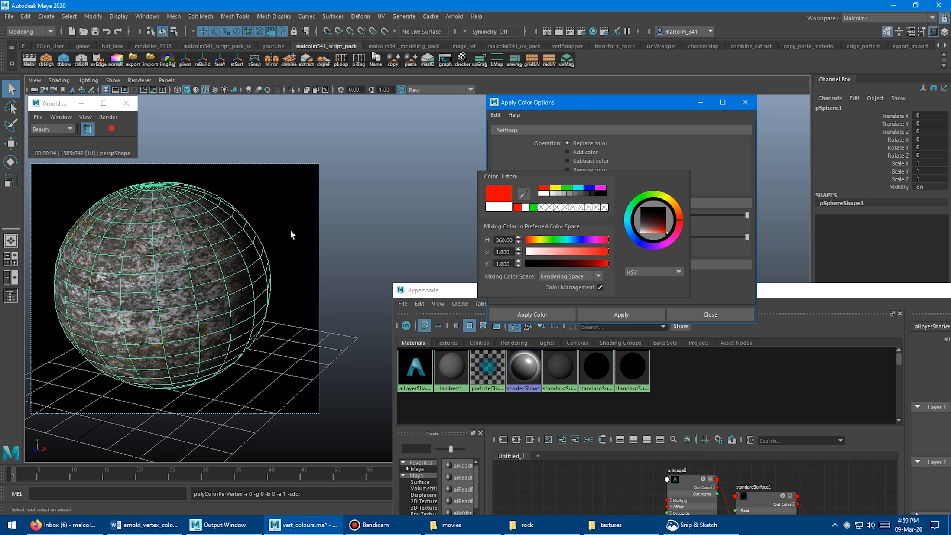
right_click(174, 232)
right_drag(173, 232, 98, 227)
drag(96, 222, 179, 302)
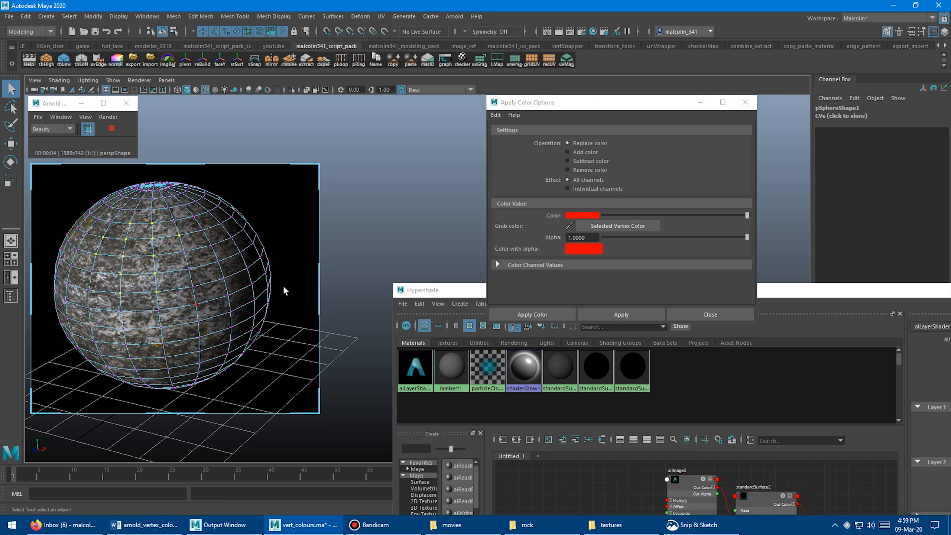
click(612, 312)
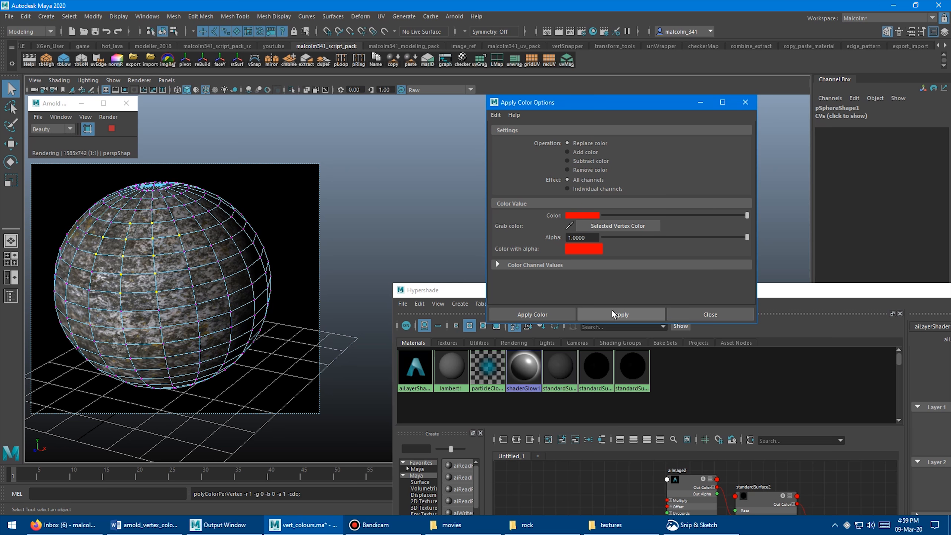
click(108, 117)
click(127, 158)
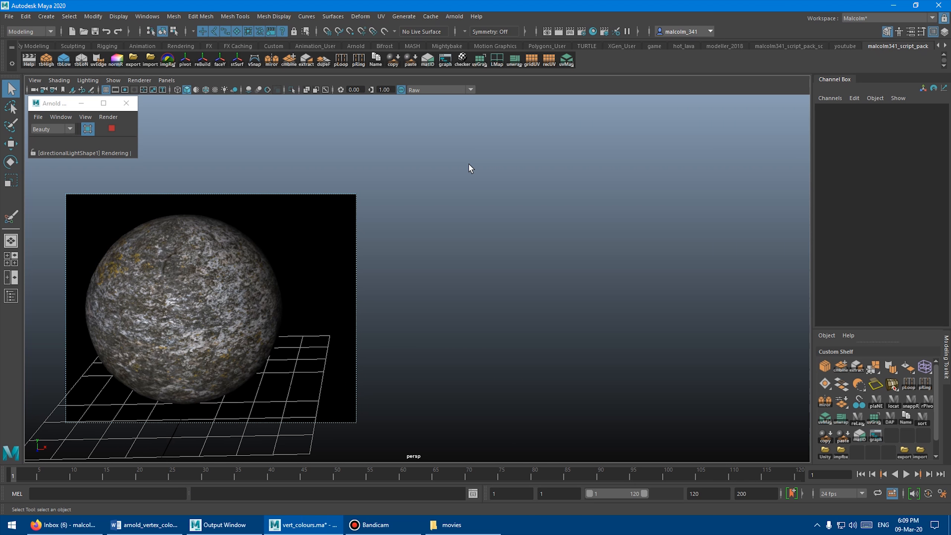
- Select a patch of vertices on the front of the sphere and replace their vertex color with red at alpha 1.0000
alt+middle_drag(211, 292, 209, 292)
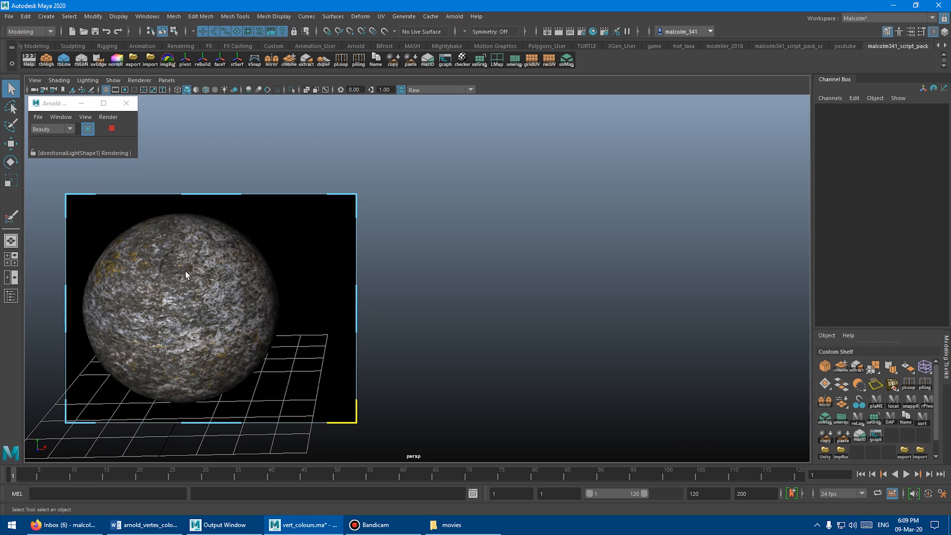
click(205, 283)
alt+middle_drag(205, 282, 254, 259)
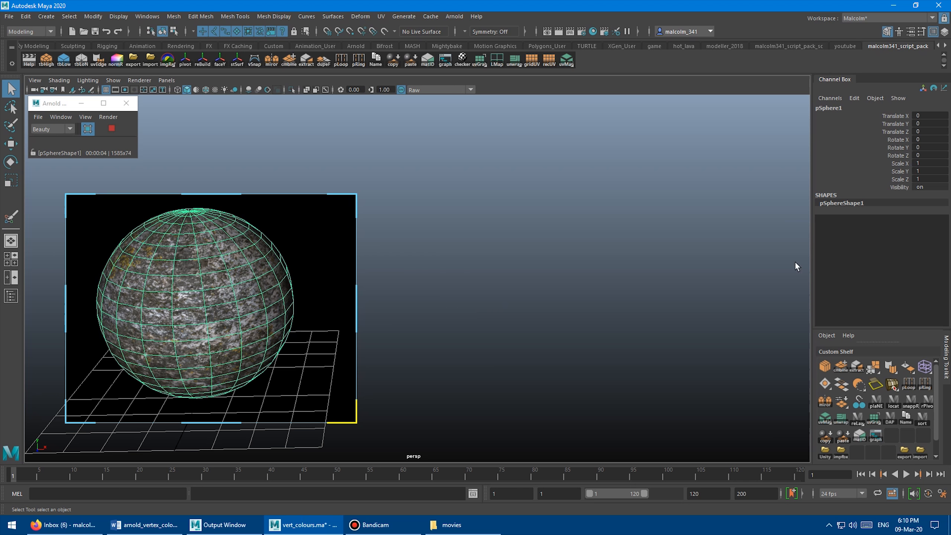
right_drag(249, 249, 201, 275)
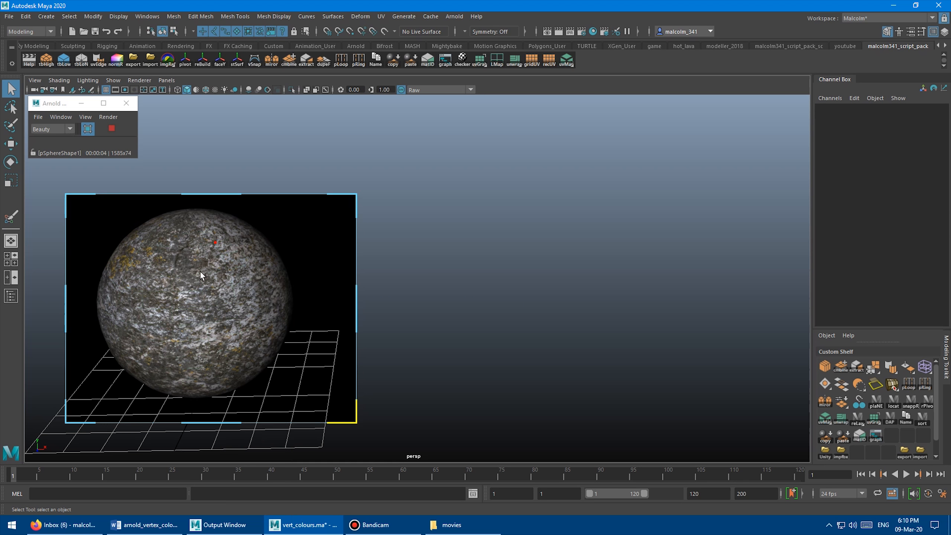
click(264, 324)
click(273, 16)
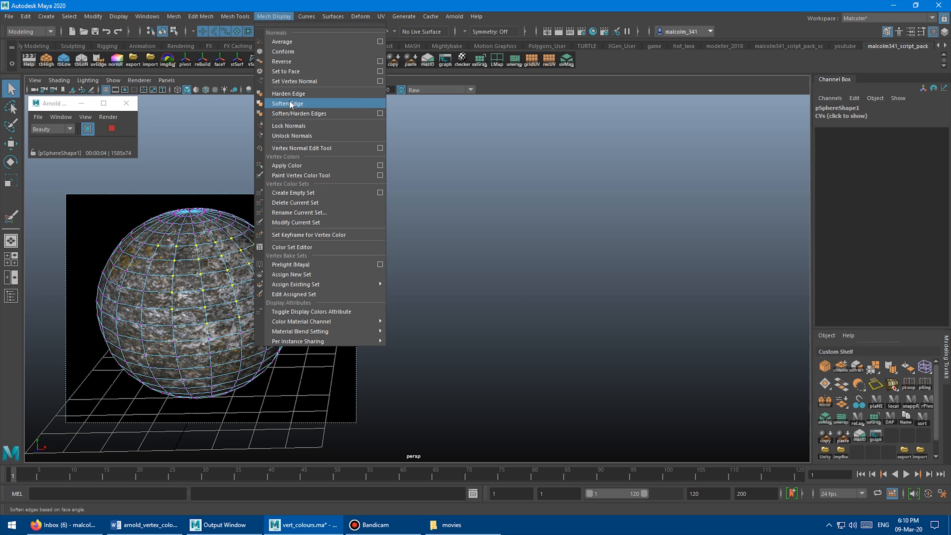
click(380, 165)
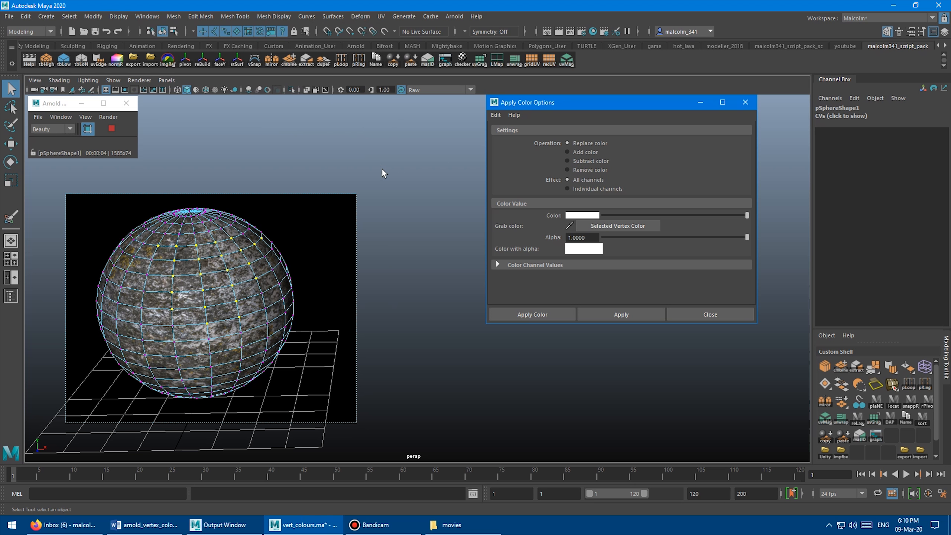
click(582, 217)
click(549, 193)
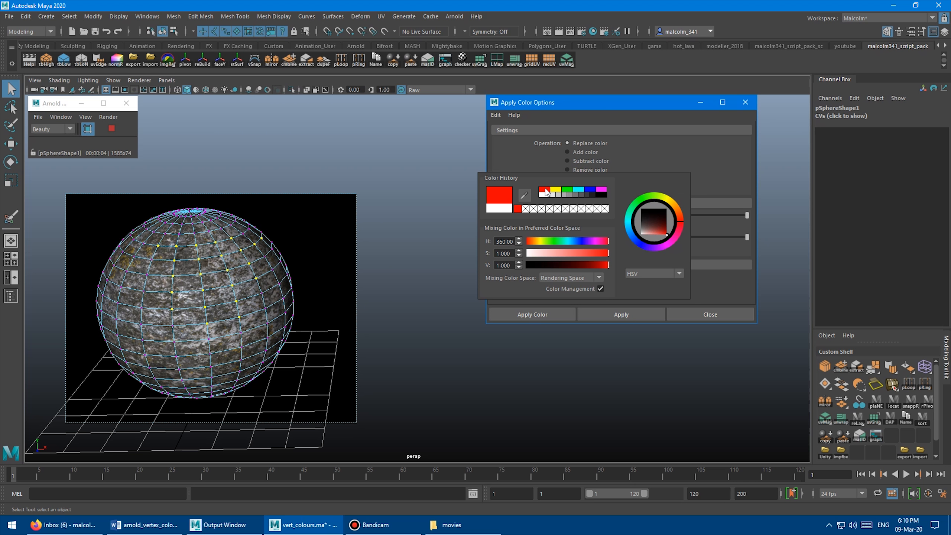
click(607, 314)
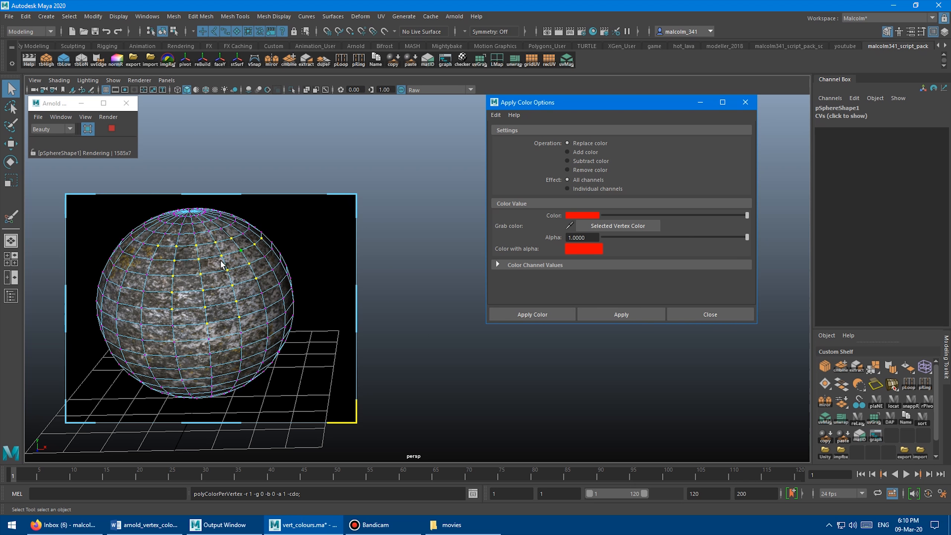
- Return the sphere to object mode and reverse its normals twice to force the Arnold render to refresh
right_drag(208, 274, 226, 256)
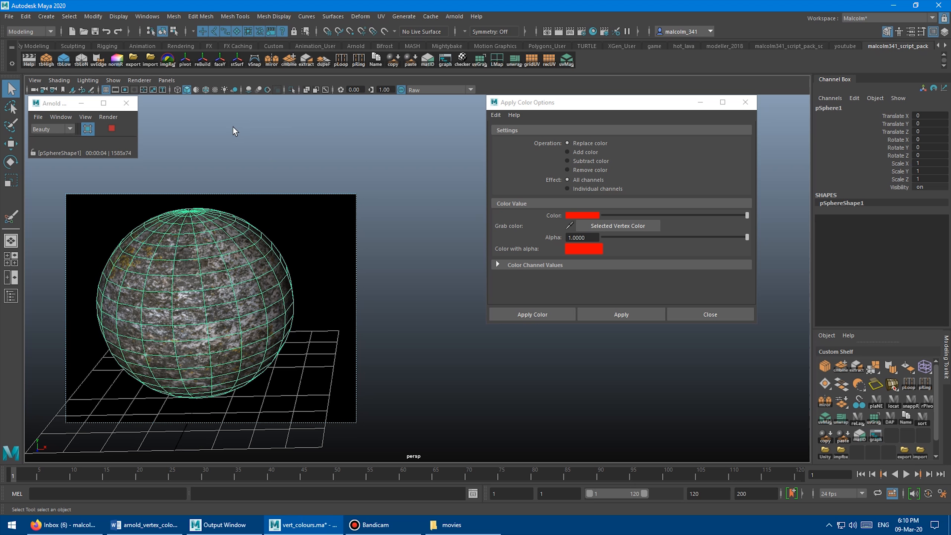
click(285, 15)
click(294, 23)
drag(311, 13, 377, 114)
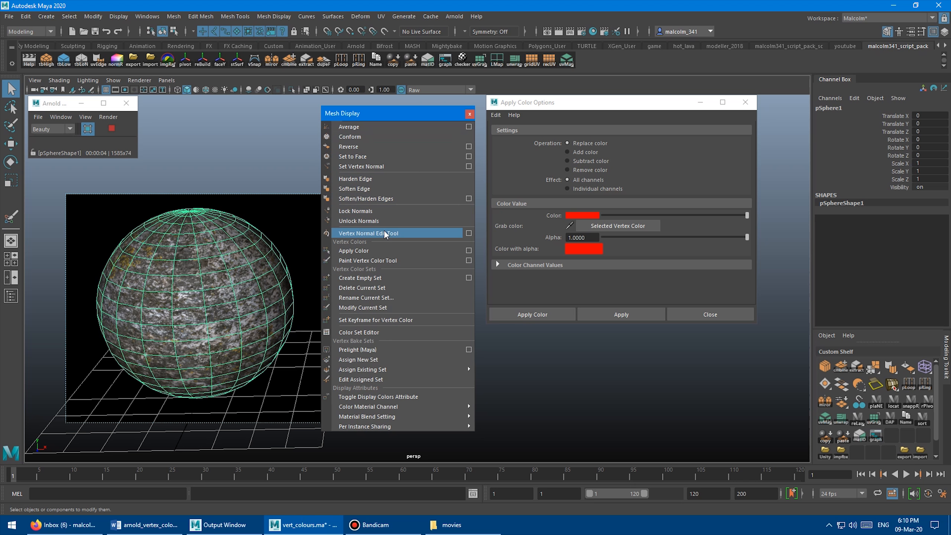
click(373, 150)
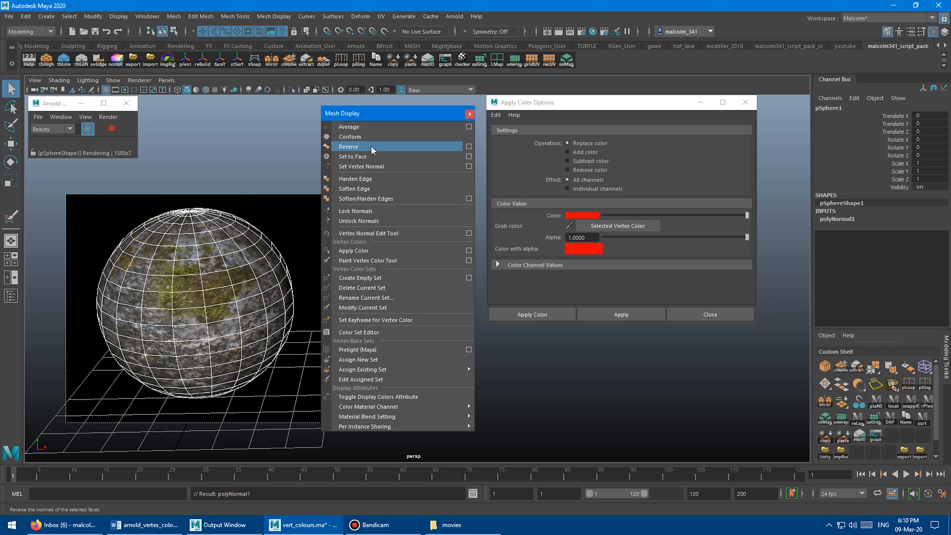
click(373, 150)
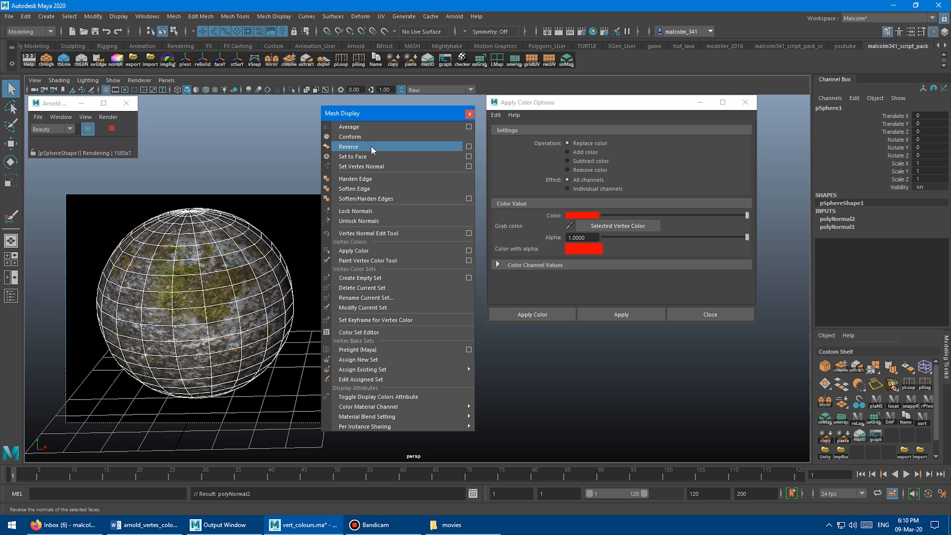
- Select the vertices on the lower front of the sphere and replace their vertex color with red at alpha 1.0000
click(470, 114)
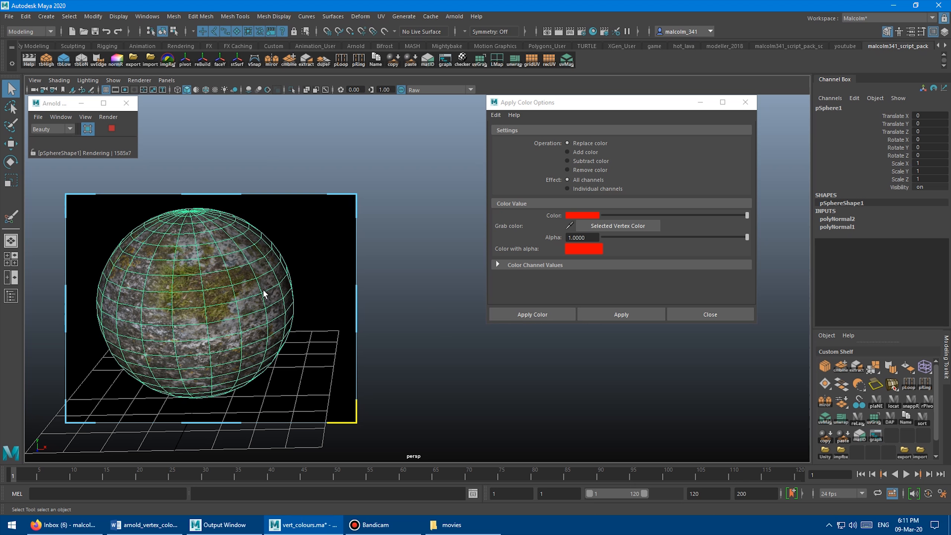
right_drag(263, 255, 204, 309)
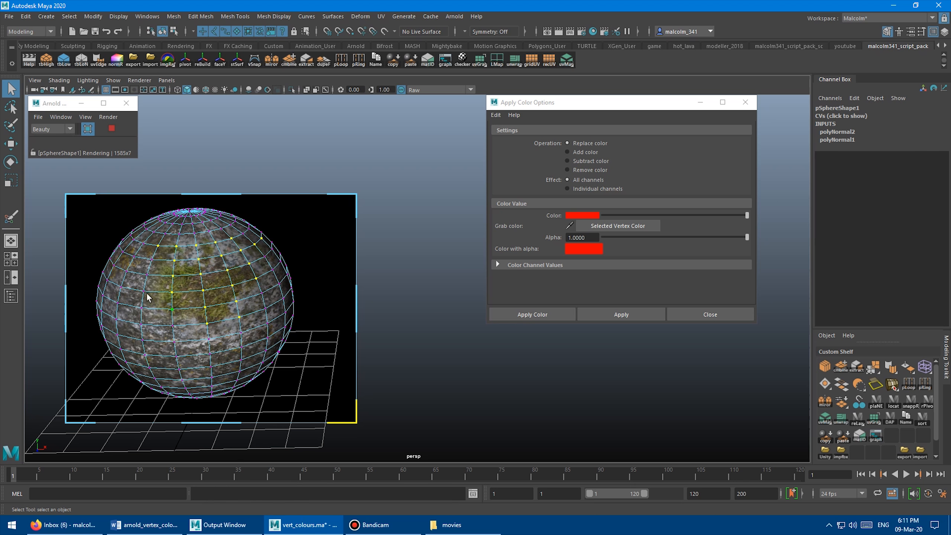
drag(139, 280, 272, 412)
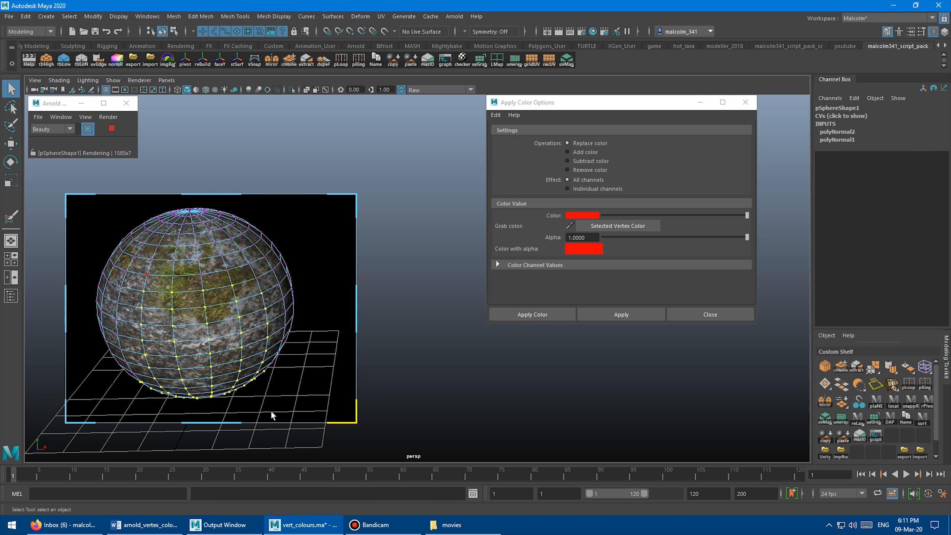
click(600, 314)
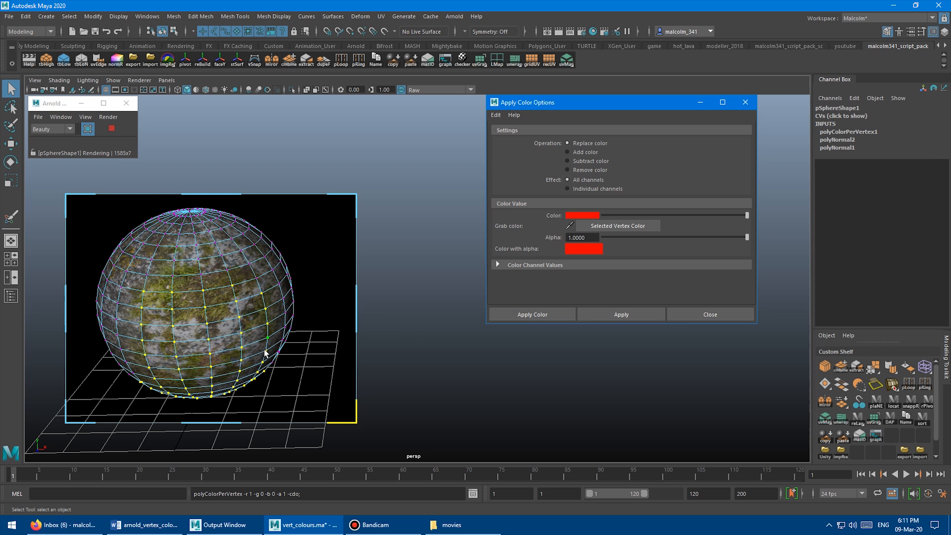
- Return the sphere to object mode and delete the polyNormal2 and polyNormal1 nodes from its inputs
right_drag(235, 251, 269, 241)
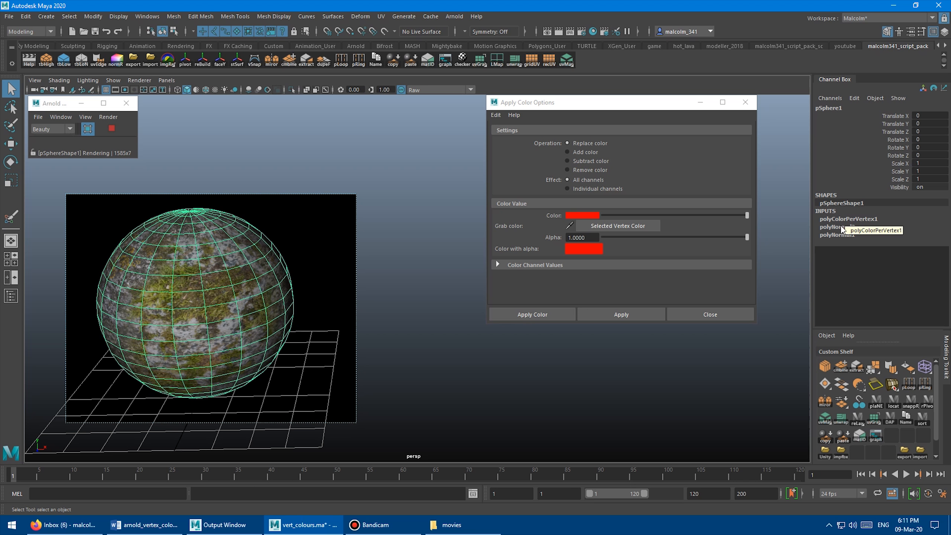
click(859, 227)
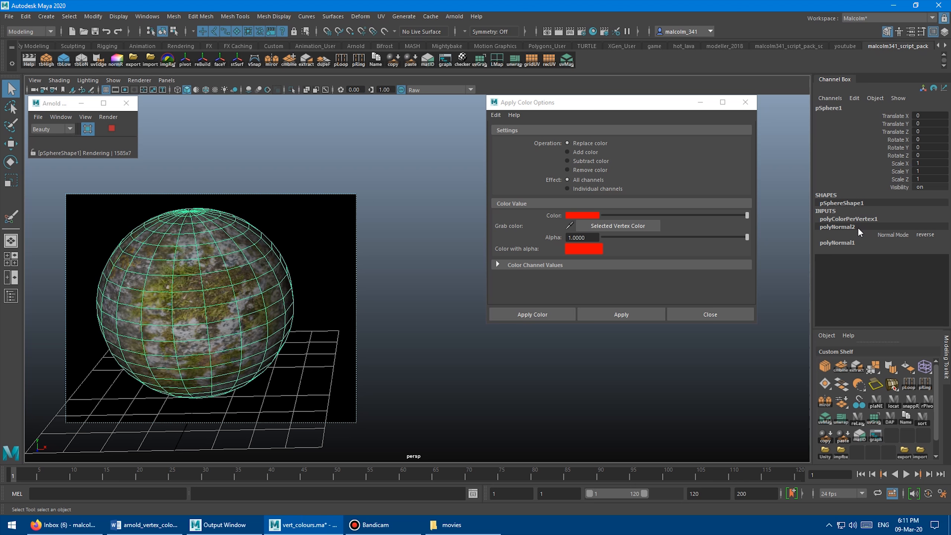
click(855, 99)
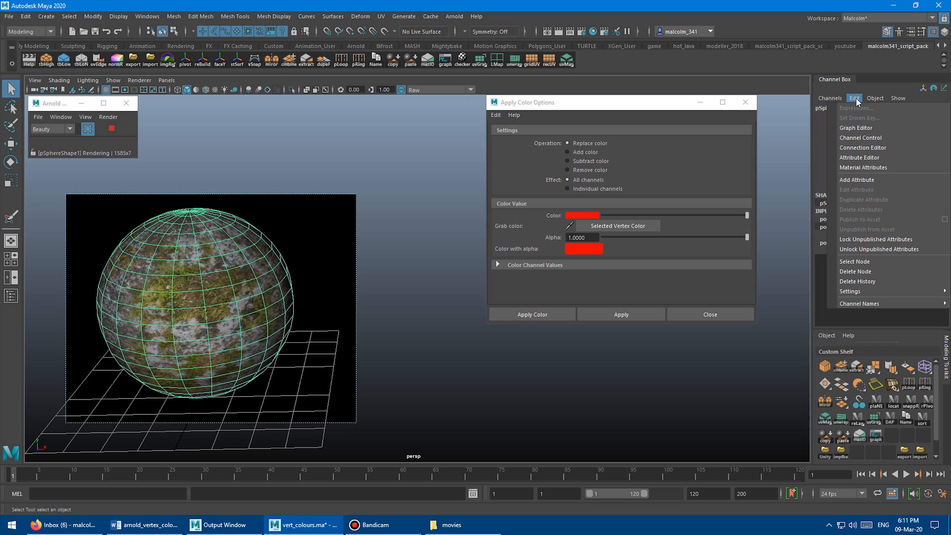
click(870, 267)
click(860, 226)
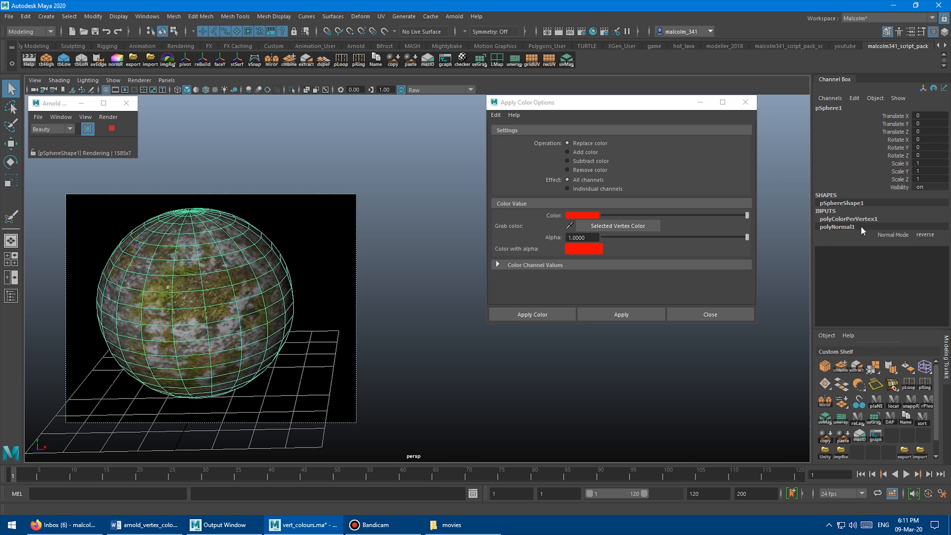
click(856, 99)
click(872, 268)
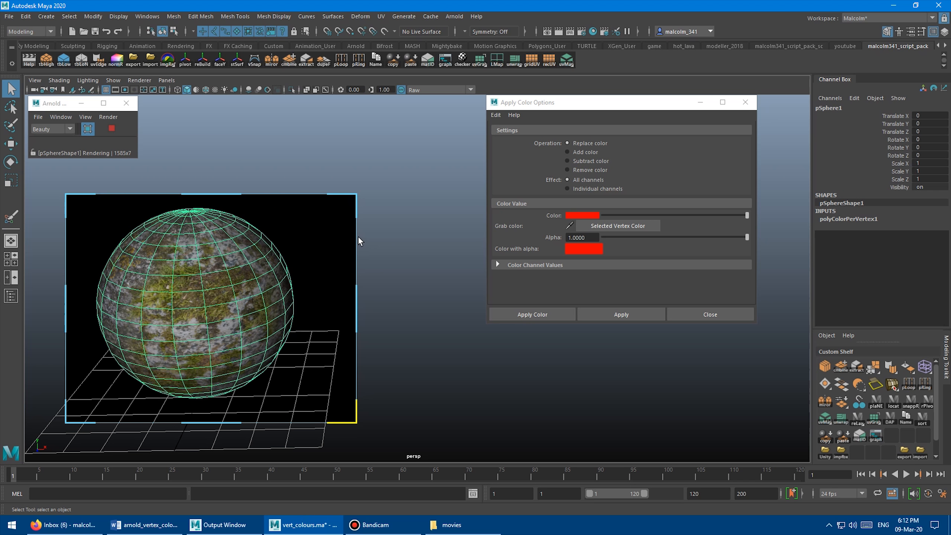
- Replace the whole sphere's vertex color with black at alpha 1.0000 and close the color options
click(618, 315)
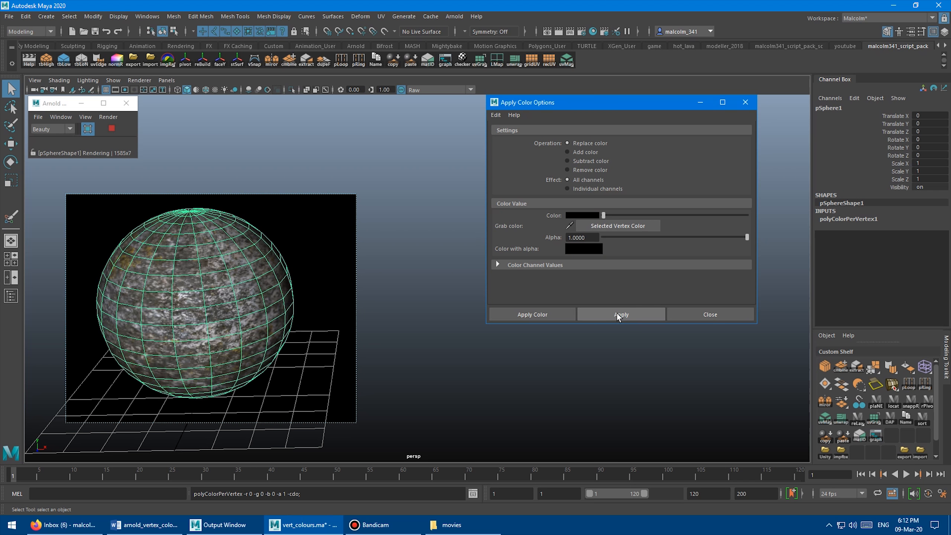
click(692, 312)
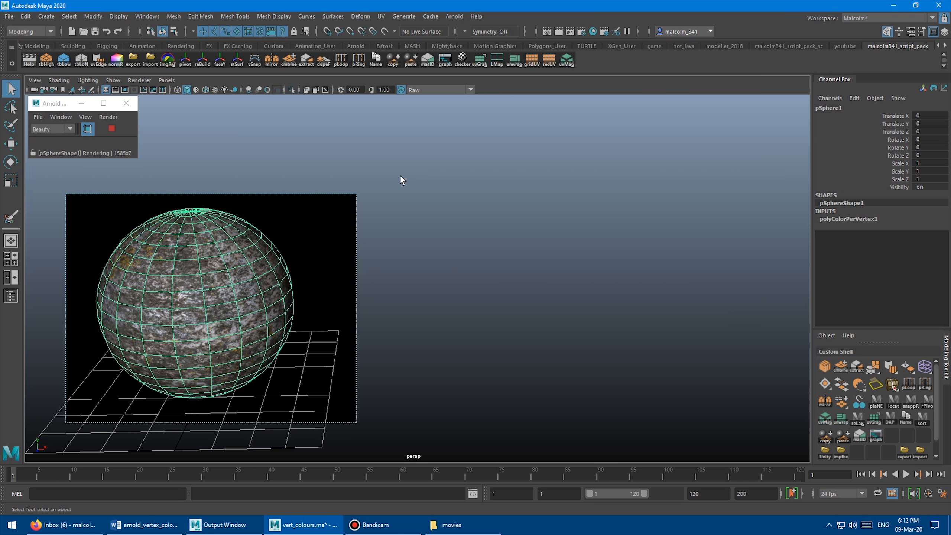
- Activate the Paint Vertex Color Tool with its settings open, reset it, and set the paint color to red
click(278, 17)
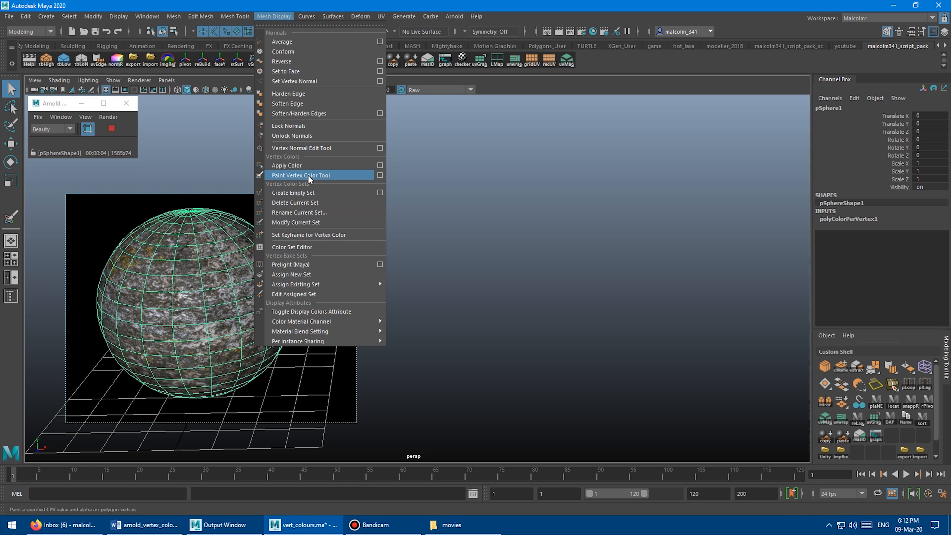
click(379, 176)
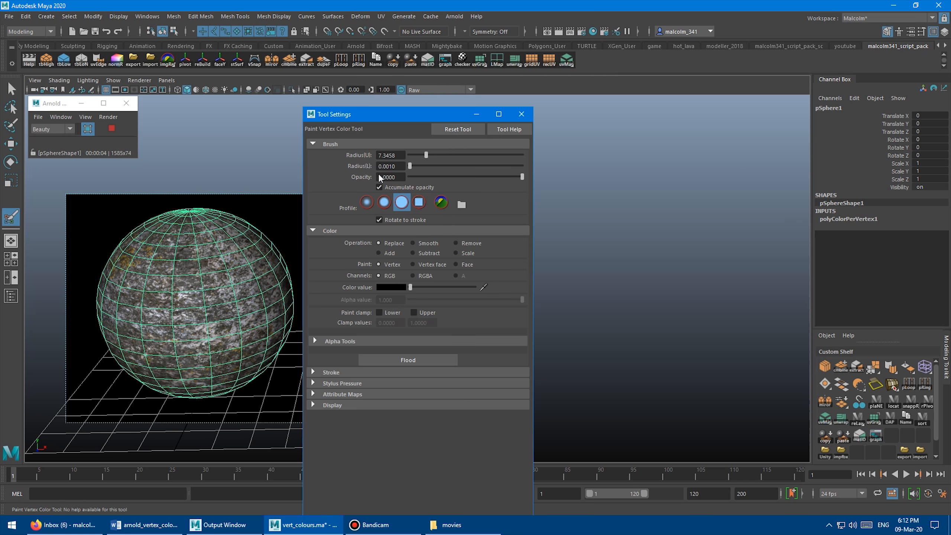
click(599, 51)
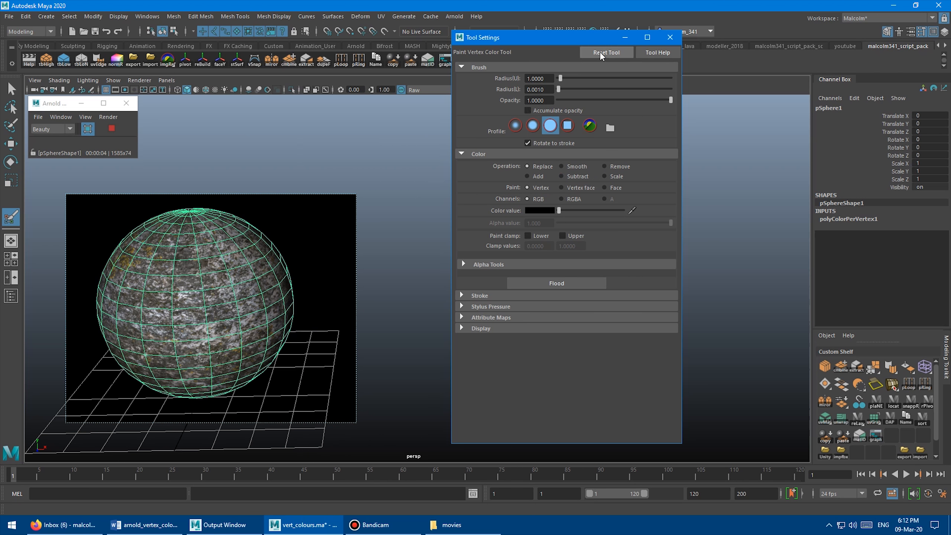
click(542, 210)
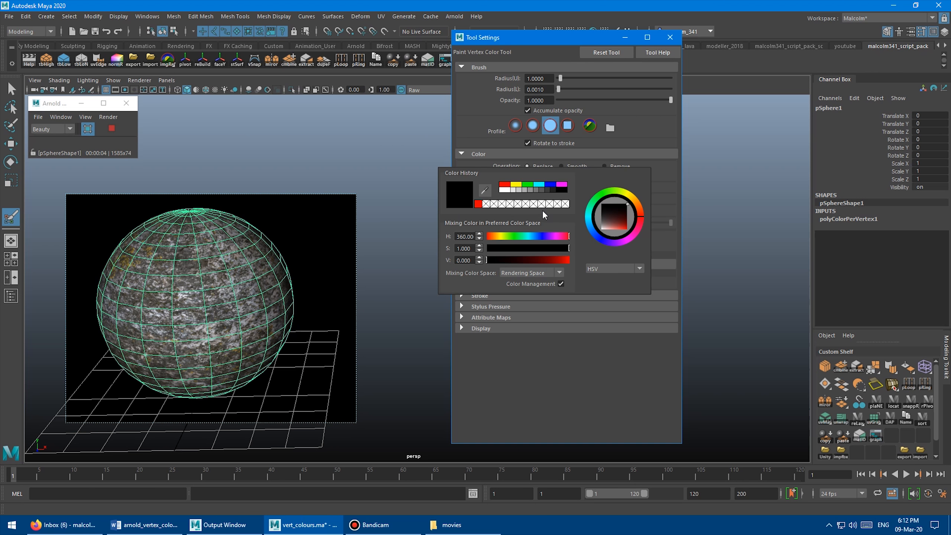
click(479, 203)
drag(552, 44, 619, 35)
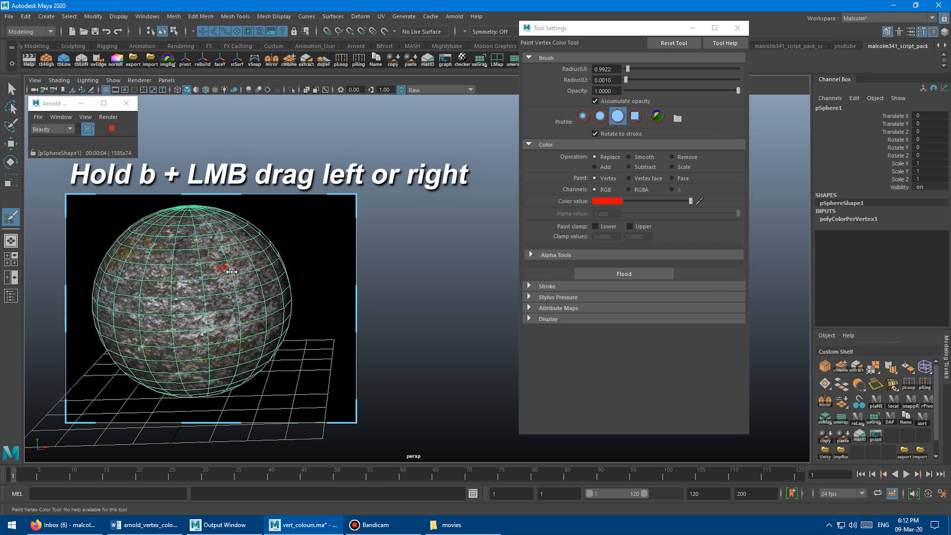
- Enlarge the brush to a radius of about 5.65 and paint red moss patches around the sphere, then deselect it
drag(241, 271, 250, 274)
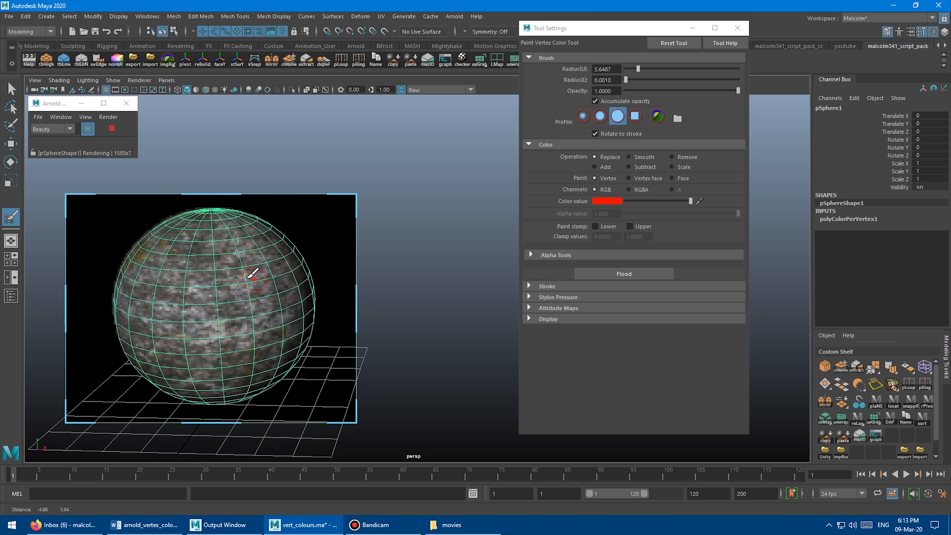
alt+right_drag(250, 273, 278, 275)
alt+drag(250, 260, 248, 252)
alt+middle_drag(217, 264, 220, 256)
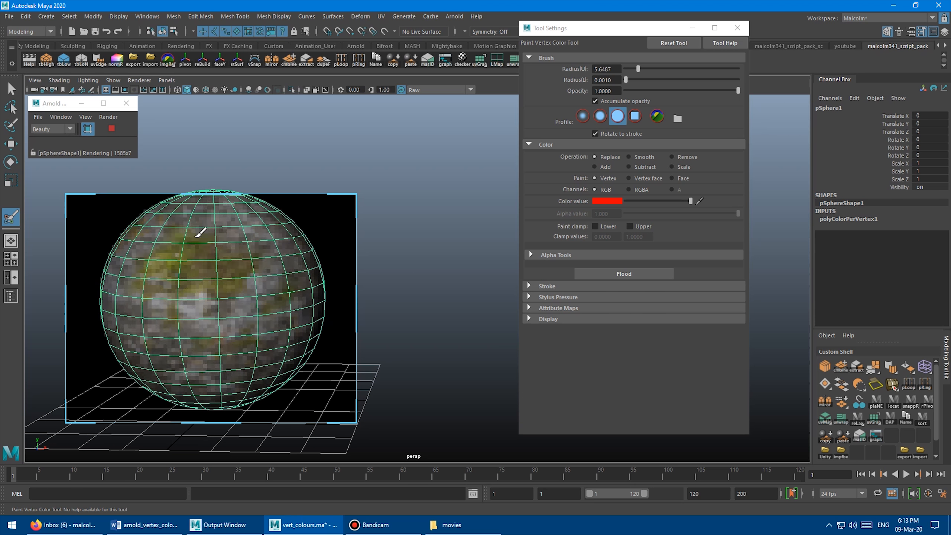
mouse_move(258, 288)
alt+mouse_down()
mouse_move(259, 298)
mouse_move(251, 271)
mouse_move(254, 280)
mouse_move(276, 272)
mouse_move(204, 308)
alt+mouse_up()
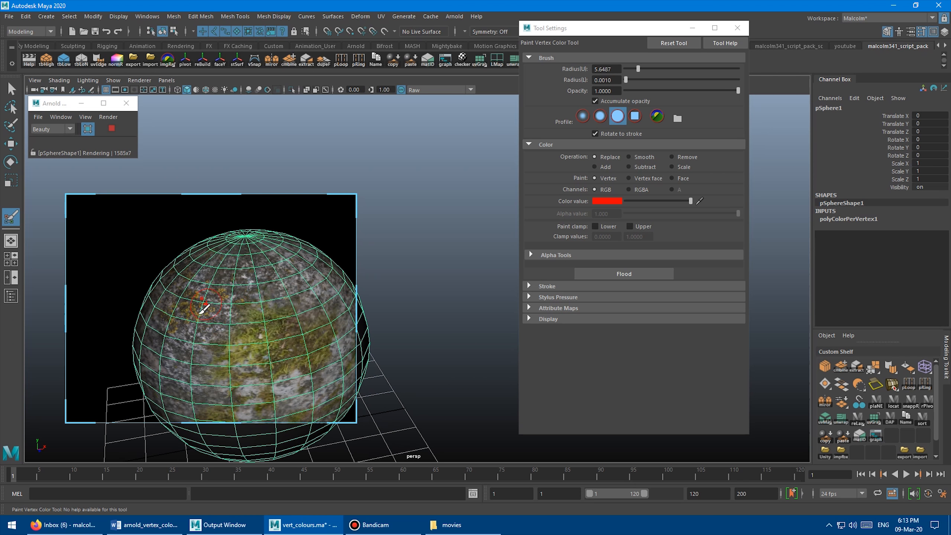
alt+middle_drag(256, 285, 243, 243)
alt+drag(245, 258, 213, 270)
mouse_move(231, 263)
alt+middle_down()
mouse_move(208, 288)
mouse_move(236, 291)
mouse_move(247, 318)
alt+middle_up()
mouse_move(245, 303)
alt+mouse_down()
mouse_move(212, 287)
mouse_move(258, 280)
alt+mouse_up()
alt+middle_drag(258, 280, 252, 268)
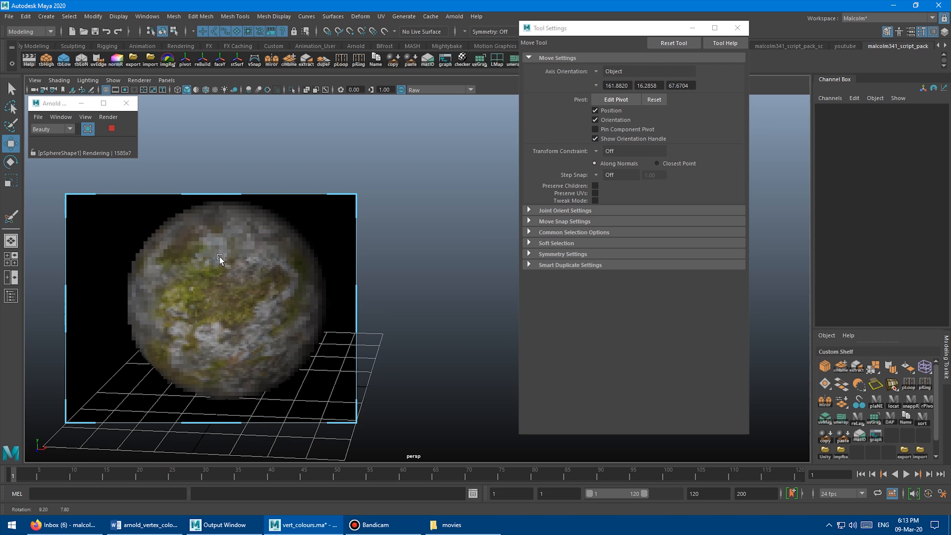
alt+drag(220, 259, 227, 262)
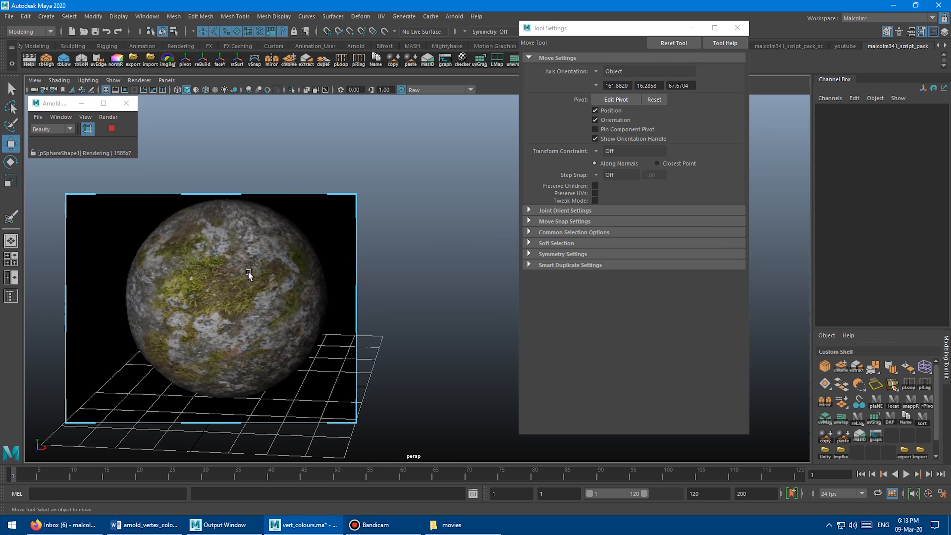
- Open the sphere's shading network in Hypershade and turn off the debug shading isolation in the Arnold render
click(255, 256)
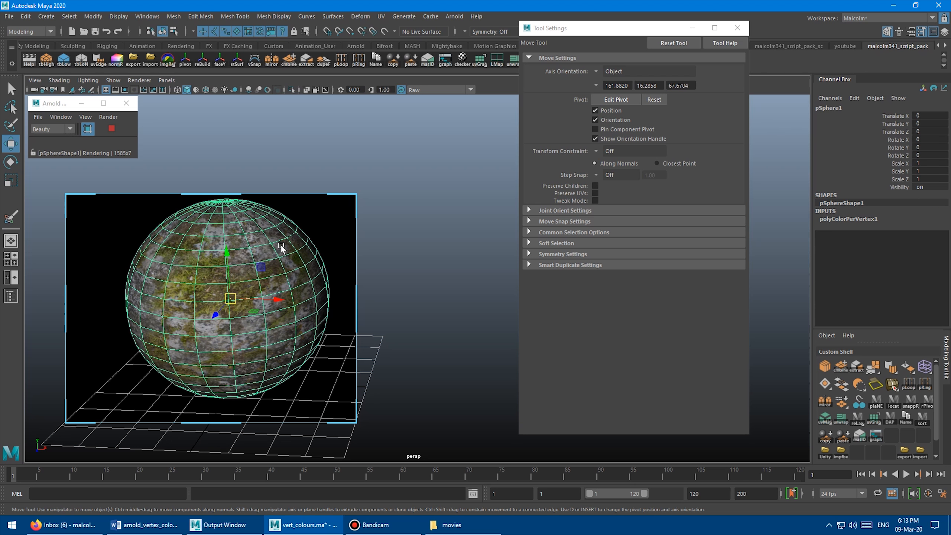
key(h)
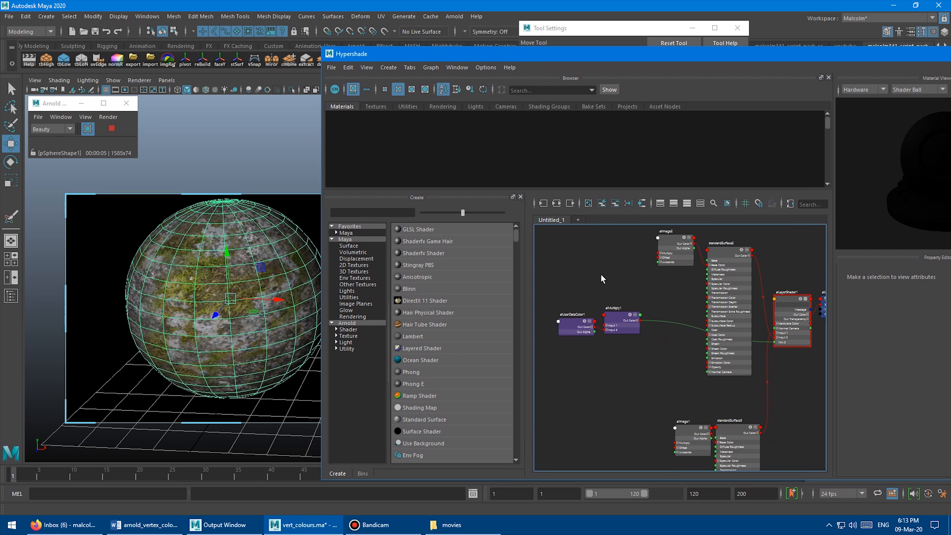
click(614, 316)
alt+middle_drag(623, 283, 607, 274)
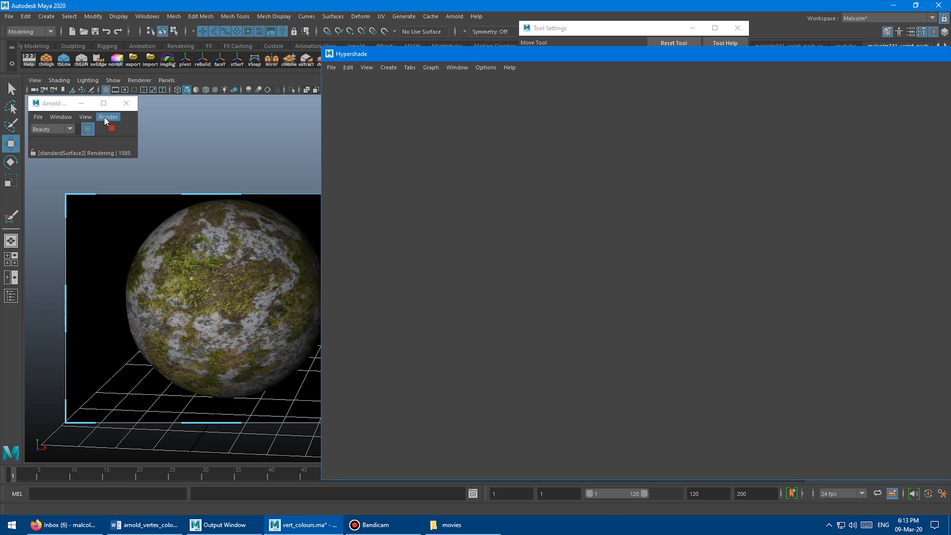
click(106, 117)
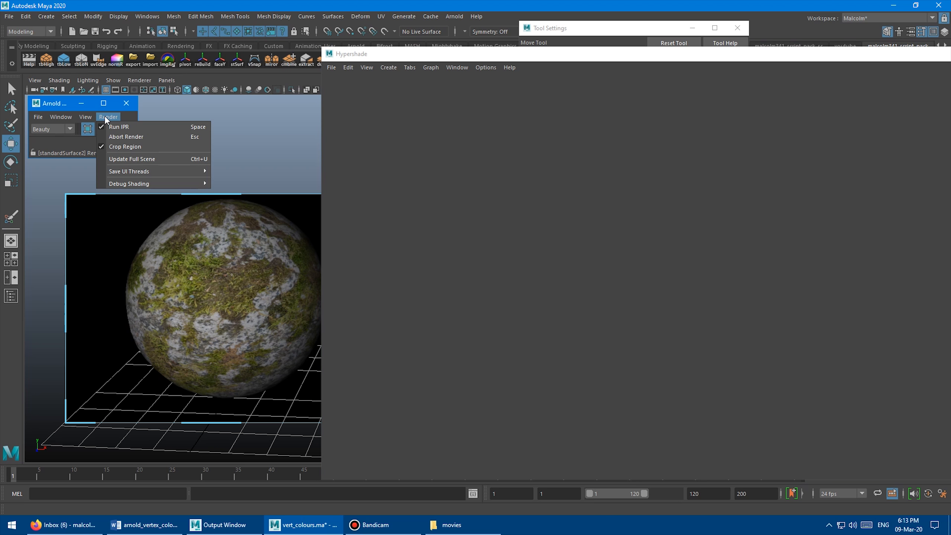
mouse_move(127, 183)
click(230, 183)
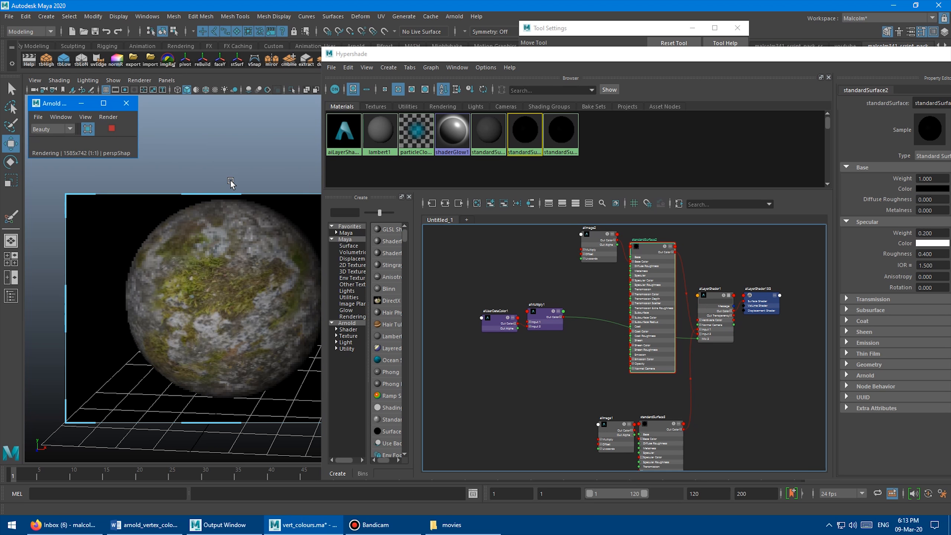
- Set Scale U and Scale V of the aiImage2 moss texture to 2, increase both to 4, and put Hypershade away
alt+middle_drag(465, 289, 511, 306)
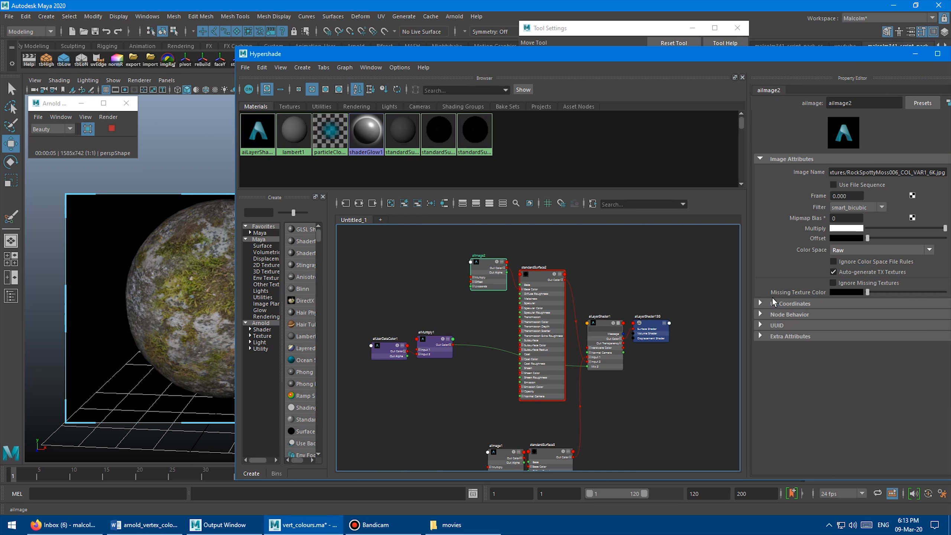
click(761, 302)
click(852, 384)
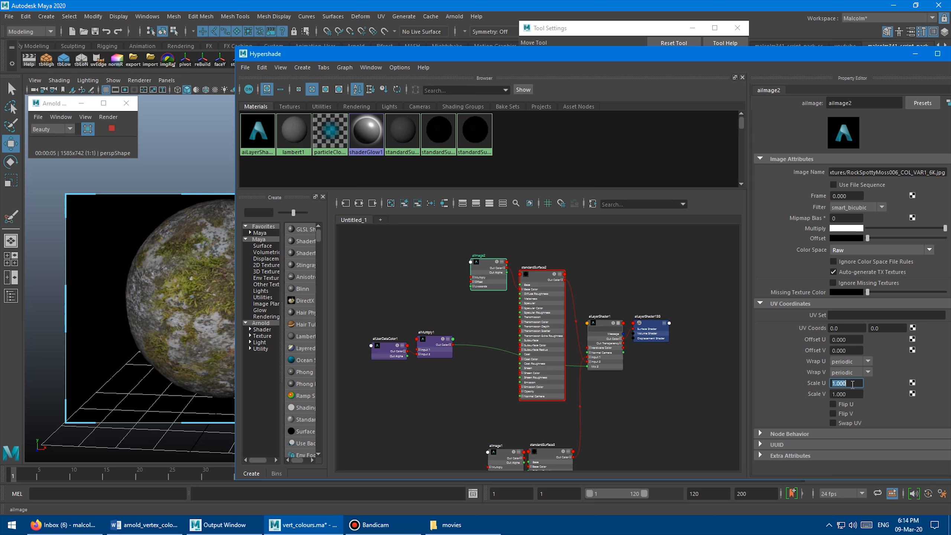
text(2)
key(Tab)
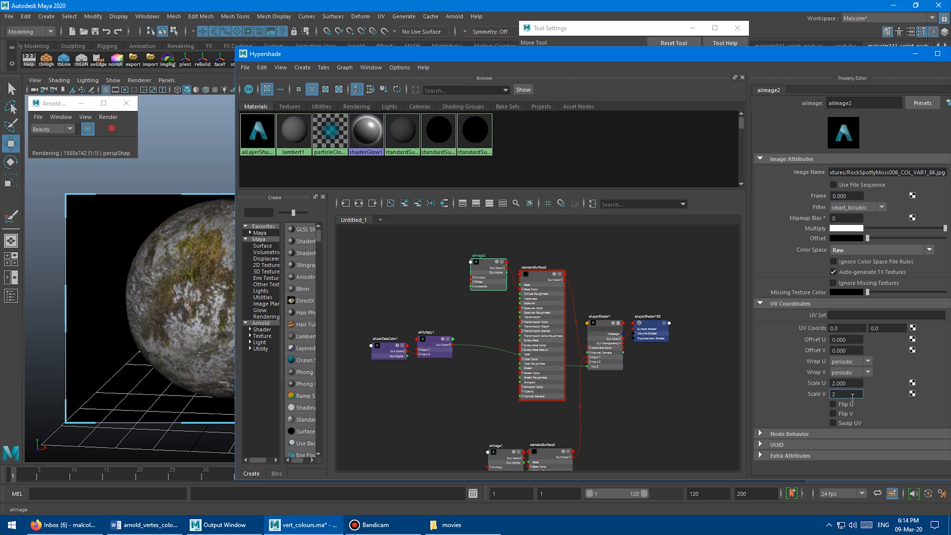
key(Return)
double_click(869, 389)
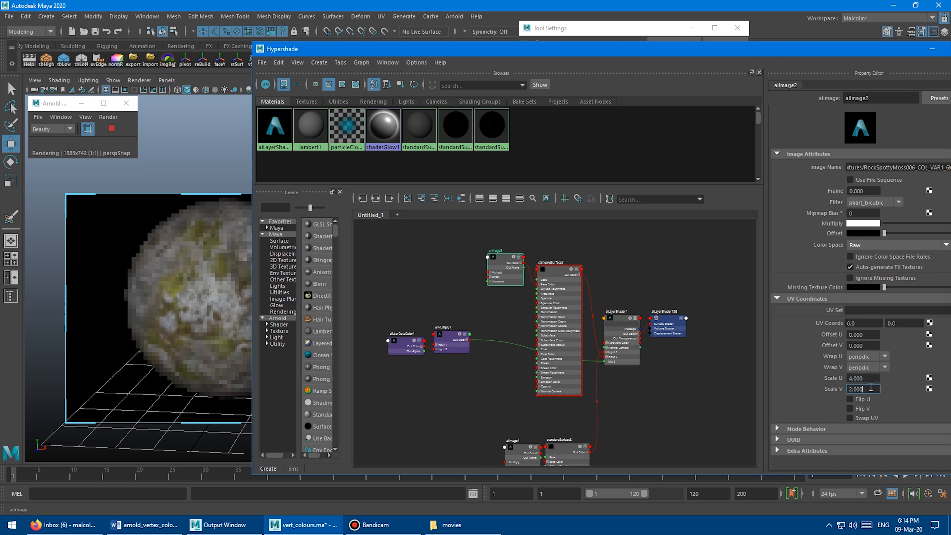
text(4)
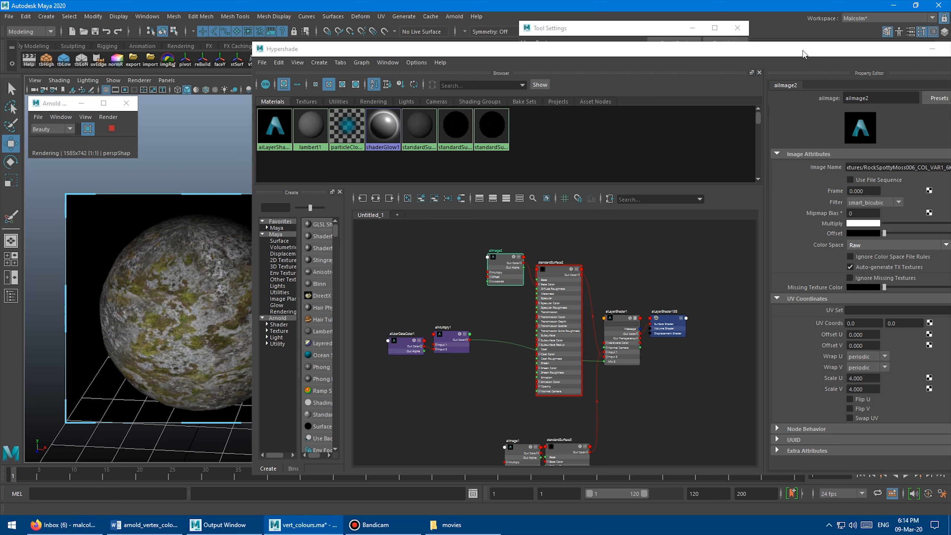
drag(804, 55, 653, 71)
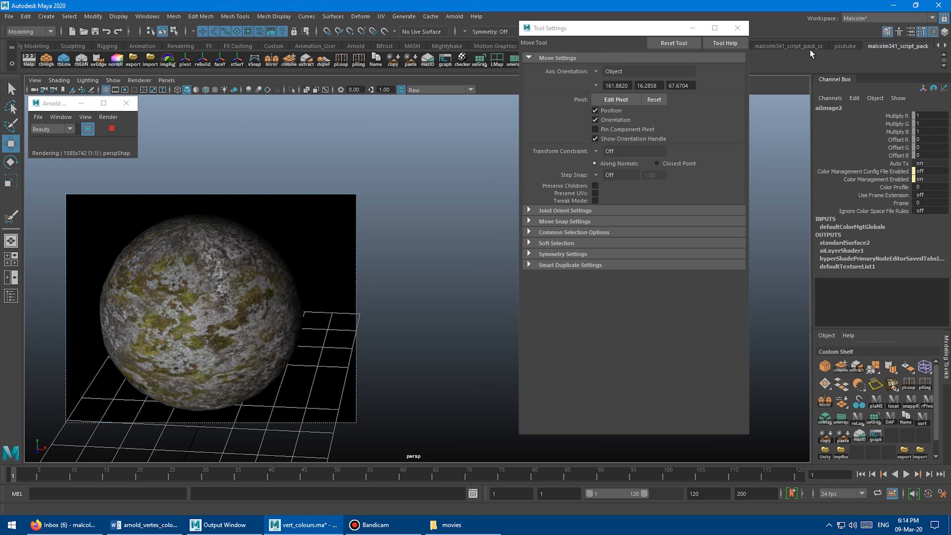
- Select the sphere with the Paint Vertex Color Tool, set the paint color to black, and flood the whole mesh
click(268, 260)
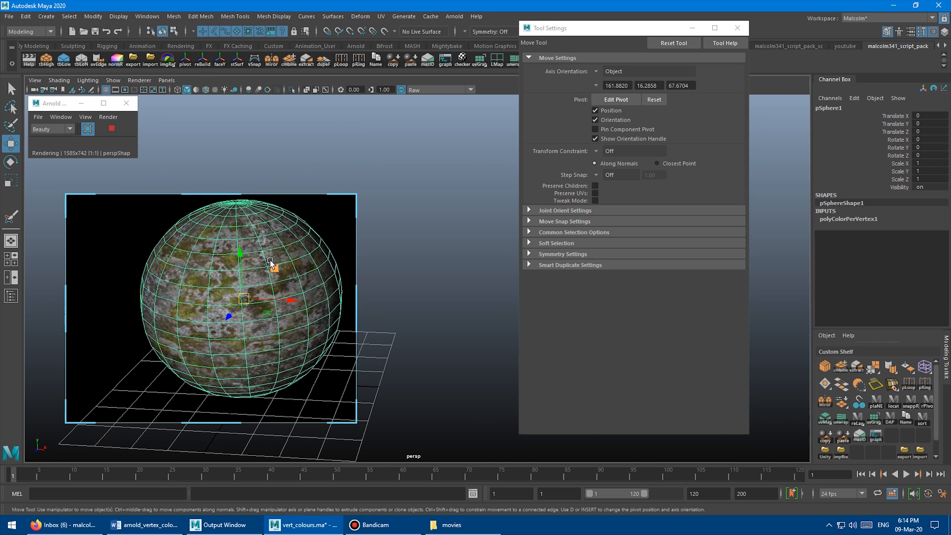
alt+drag(254, 268, 258, 253)
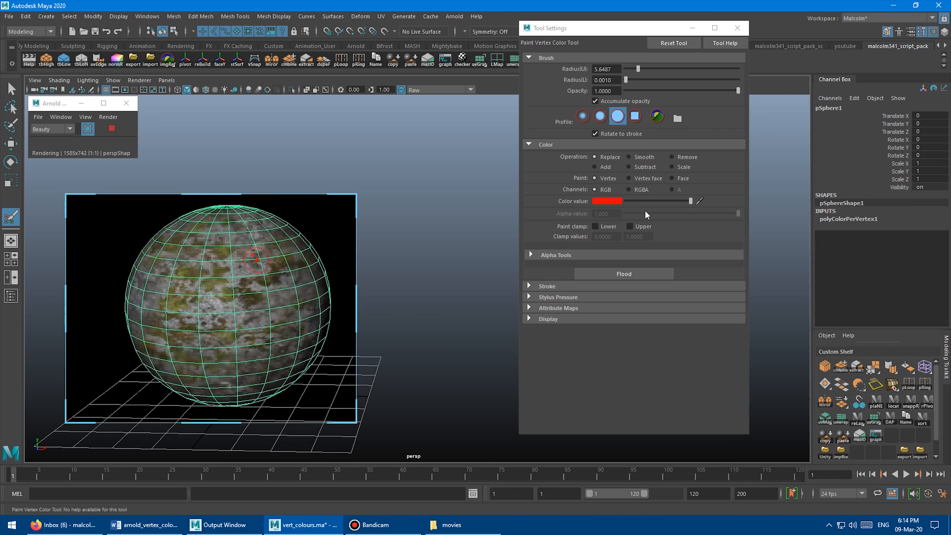
drag(643, 201, 625, 204)
click(621, 272)
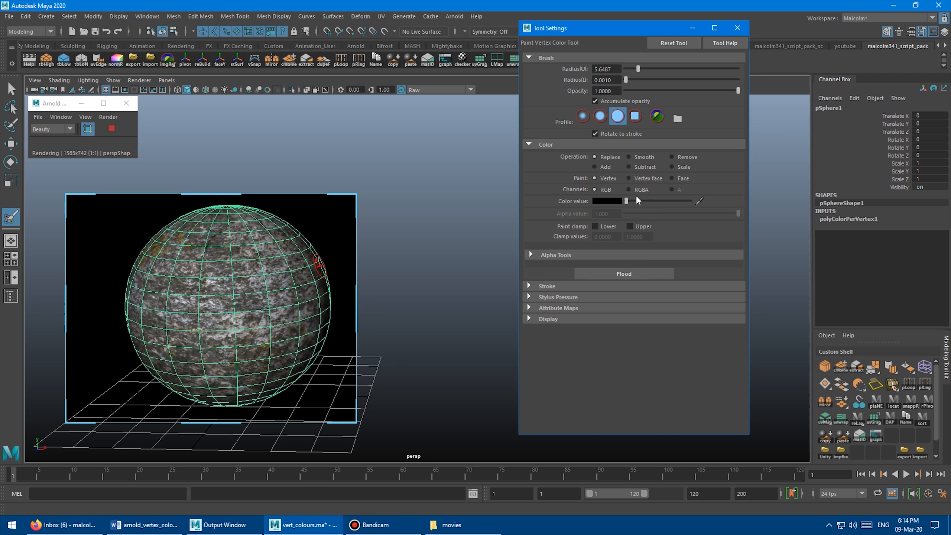
- Set the paint color to red, enlarge the brush to a radius of about 9.33, and paint moss patches across the sphere
click(613, 202)
click(579, 177)
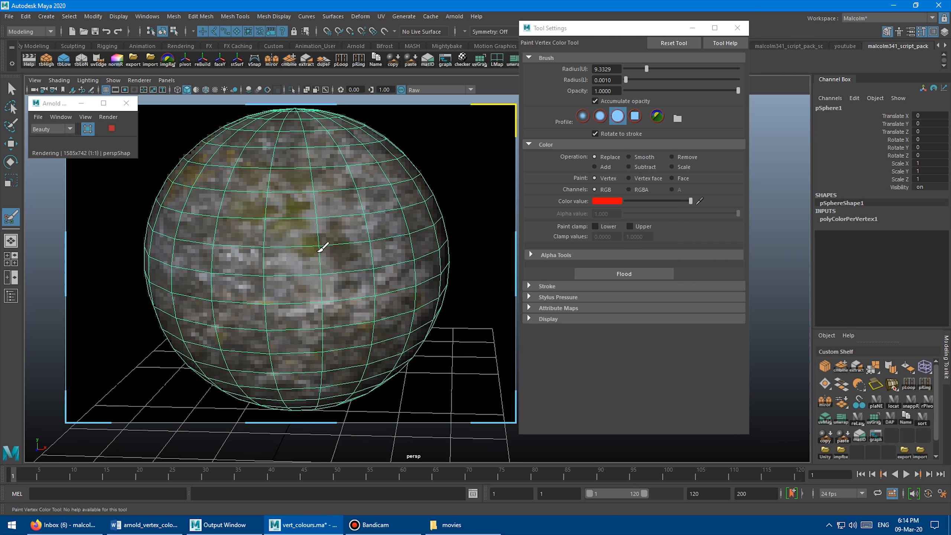
drag(318, 251, 369, 232)
mouse_move(304, 250)
mouse_down()
mouse_move(240, 255)
mouse_move(250, 306)
mouse_move(318, 346)
mouse_move(417, 332)
mouse_up()
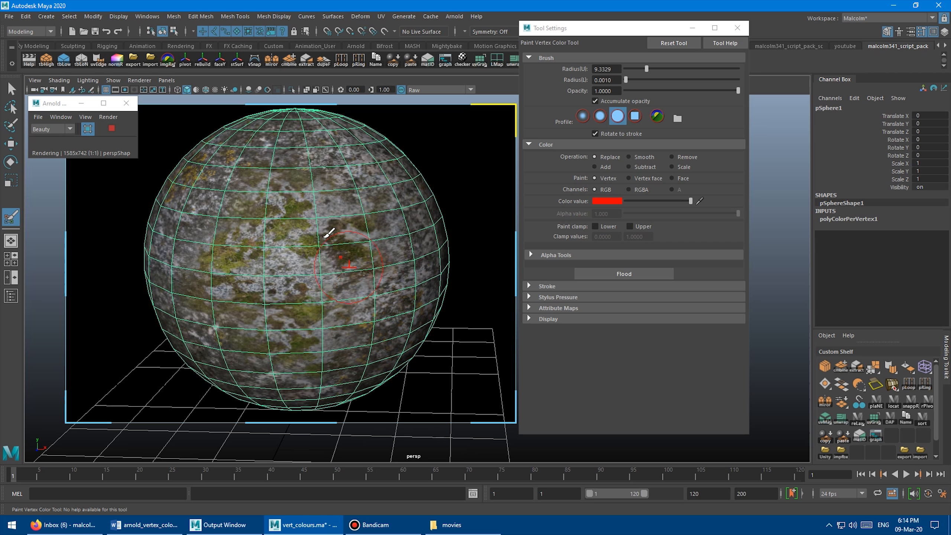
alt+drag(329, 229, 406, 231)
mouse_move(254, 191)
mouse_down()
mouse_move(232, 229)
mouse_move(244, 278)
mouse_move(322, 259)
mouse_up()
- Touch up the vertex-color mask between moss and rock around the sphere, and deselect the sphere
alt+drag(350, 226, 317, 221)
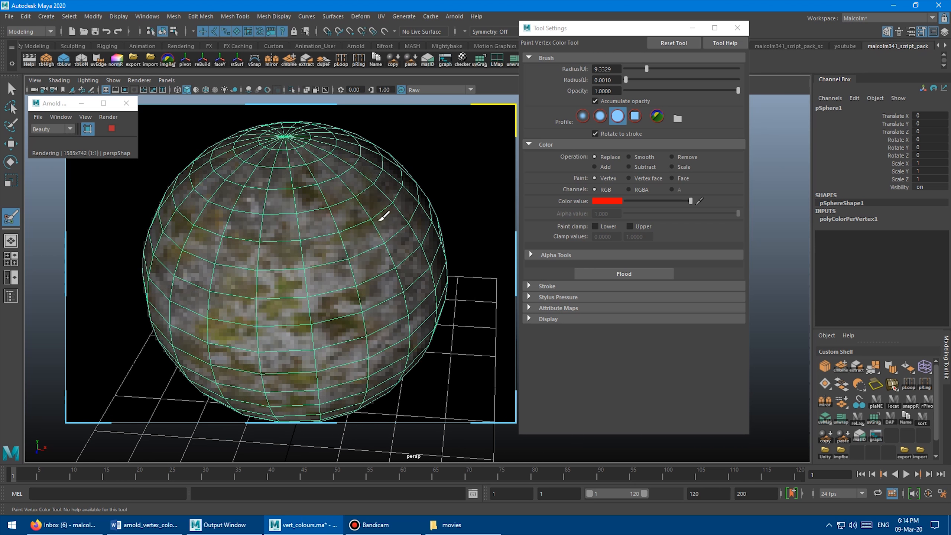
alt+drag(365, 314, 335, 282)
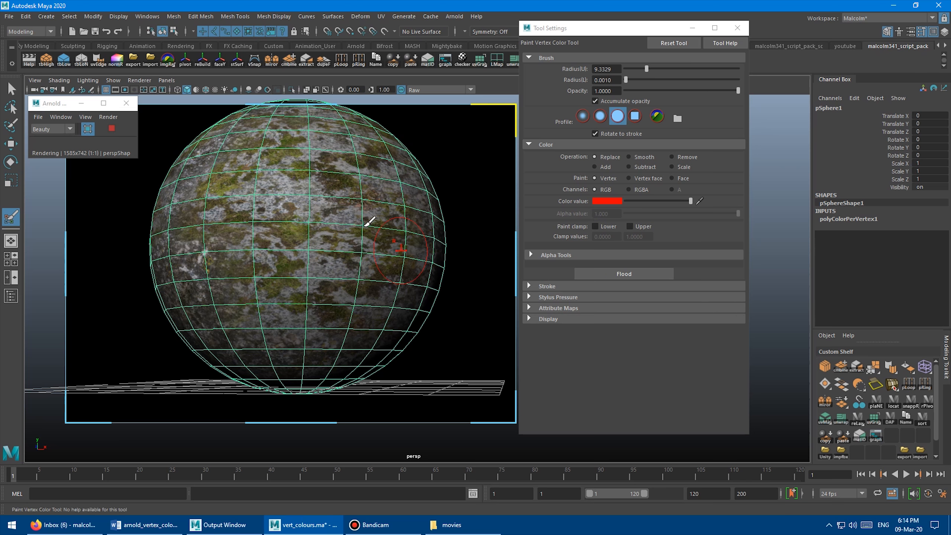
alt+drag(389, 178, 374, 153)
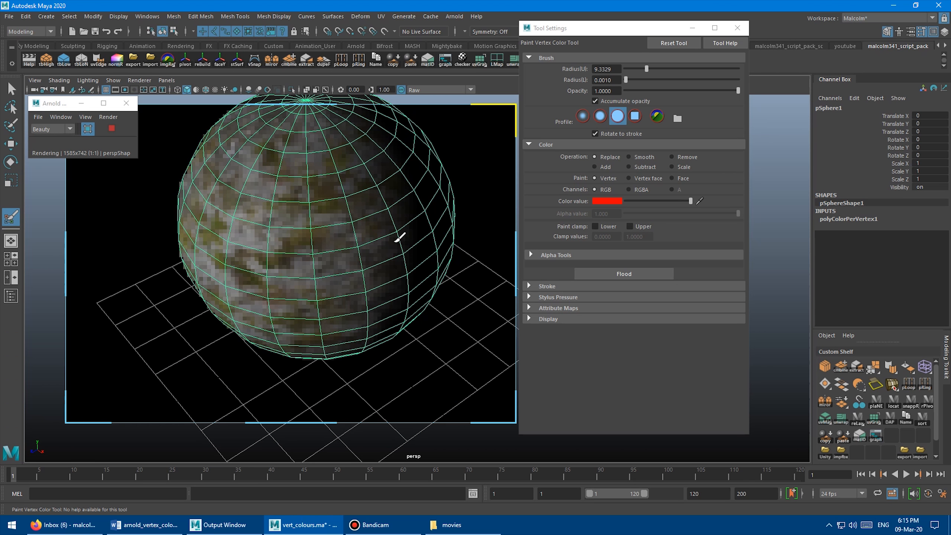
alt+drag(266, 237, 367, 212)
alt+right_drag(367, 213, 314, 214)
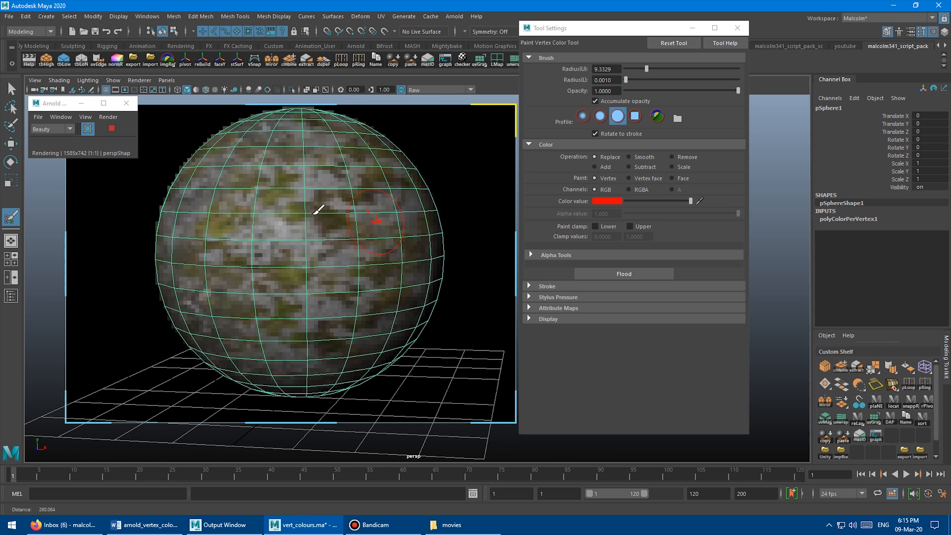
mouse_move(318, 209)
alt+mouse_down()
mouse_move(329, 197)
mouse_move(325, 206)
mouse_move(368, 212)
alt+mouse_up()
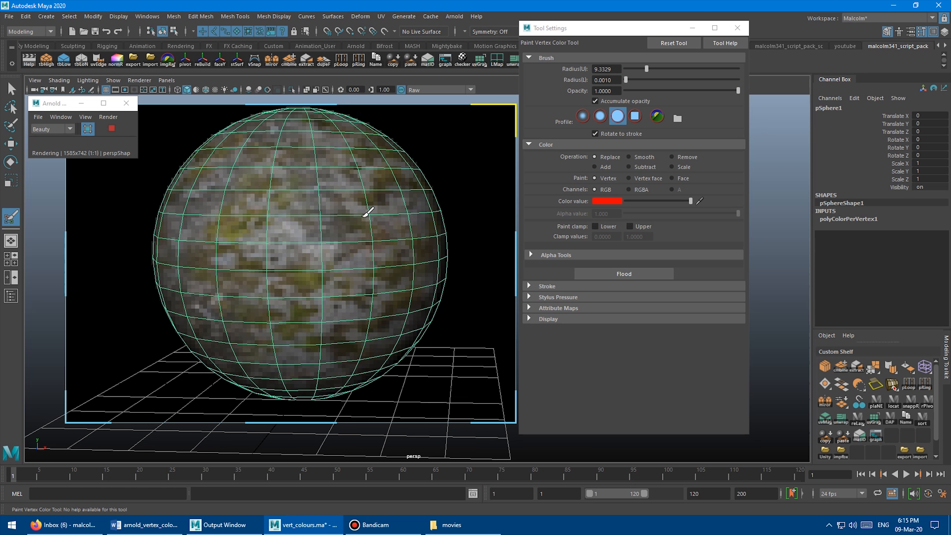
mouse_move(325, 313)
mouse_down()
mouse_move(379, 321)
mouse_move(305, 213)
mouse_move(223, 182)
mouse_move(296, 233)
mouse_move(314, 180)
mouse_move(356, 300)
mouse_up()
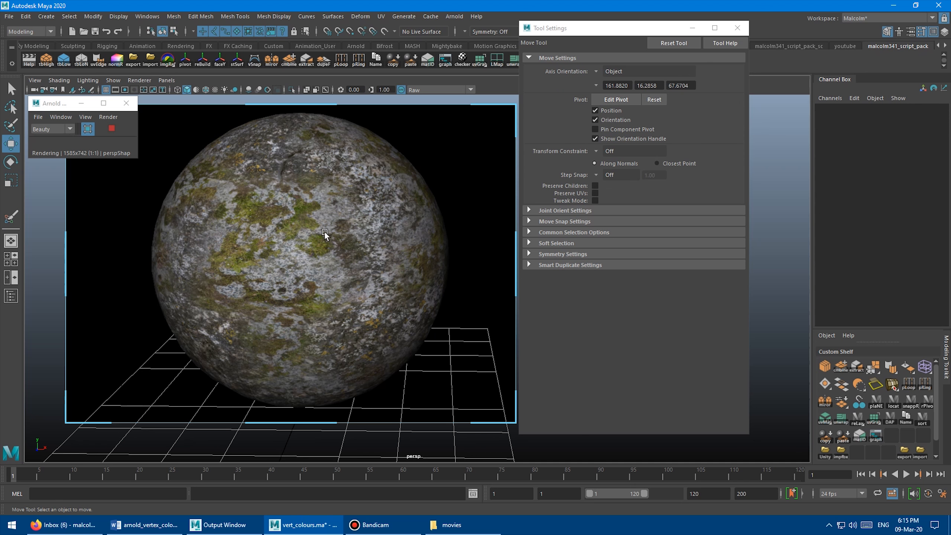
- Examine the blend of moss and rock on the rendered sphere up close and from several angles
alt+right_drag(325, 231, 373, 227)
alt+drag(324, 211, 363, 221)
alt+right_drag(303, 233, 377, 237)
alt+drag(382, 238, 372, 242)
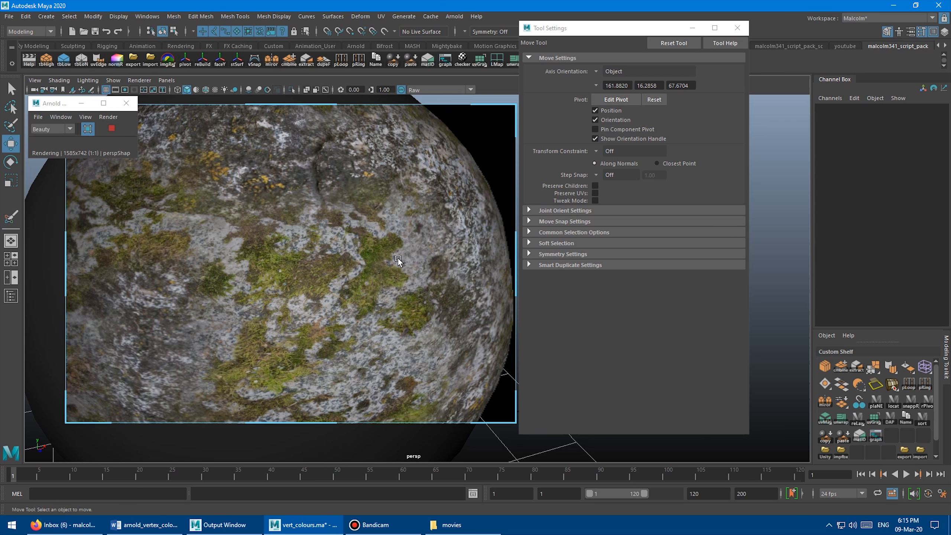
alt+drag(398, 259, 368, 256)
alt+right_drag(384, 241, 299, 244)
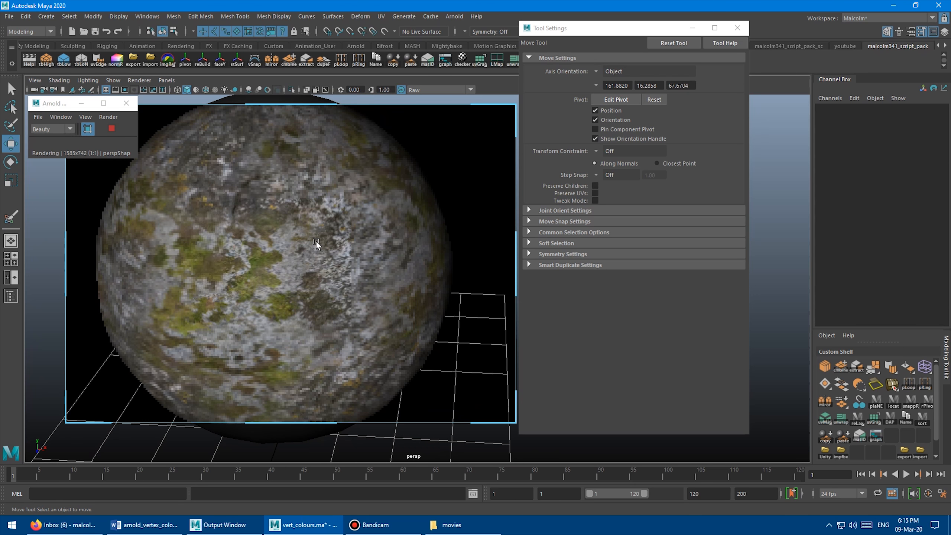
alt+drag(315, 244, 221, 225)
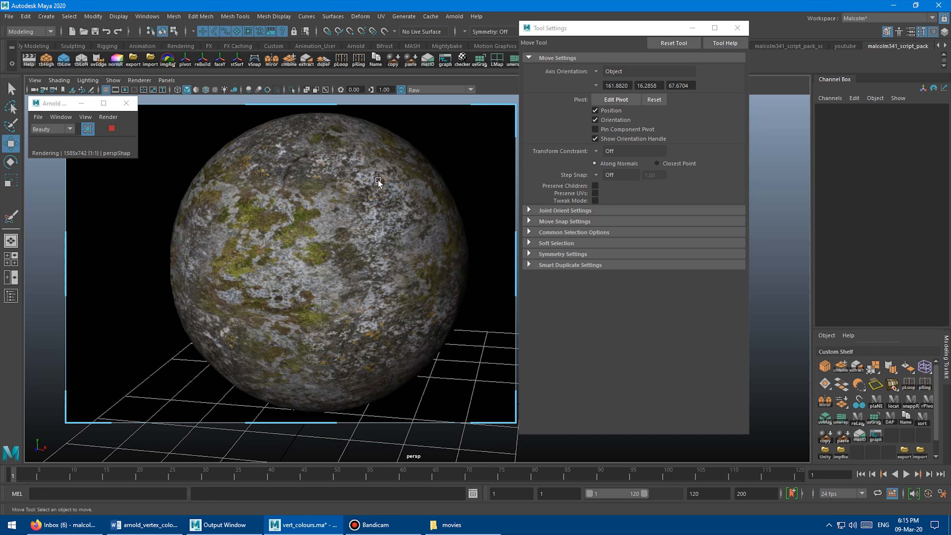
scroll(349, 194, up, 3)
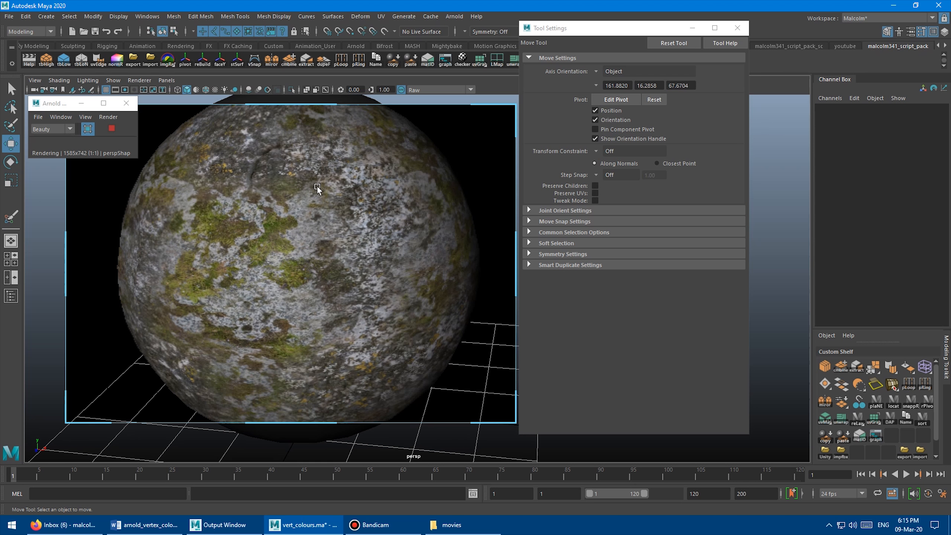
alt+right_drag(328, 211, 281, 217)
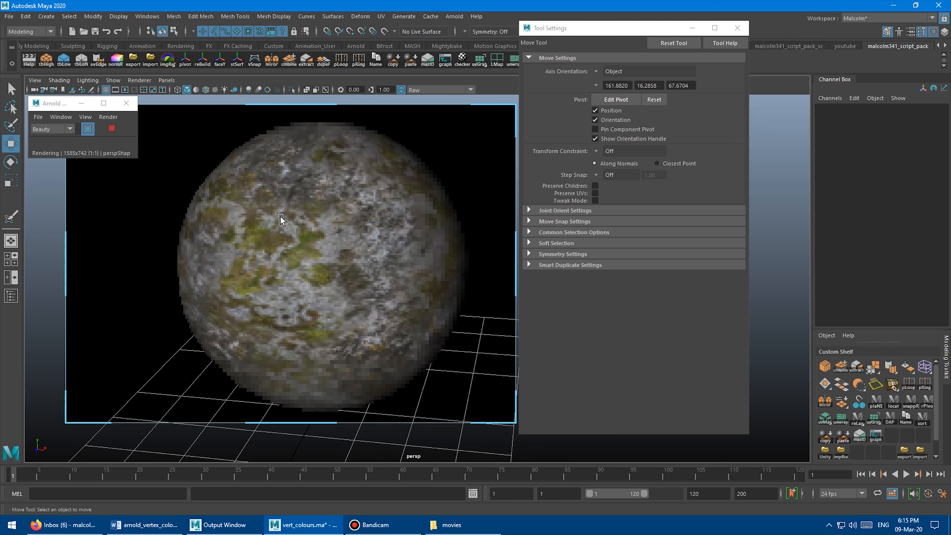
alt+drag(281, 216, 297, 204)
alt+middle_drag(297, 204, 292, 206)
alt+right_drag(292, 206, 308, 211)
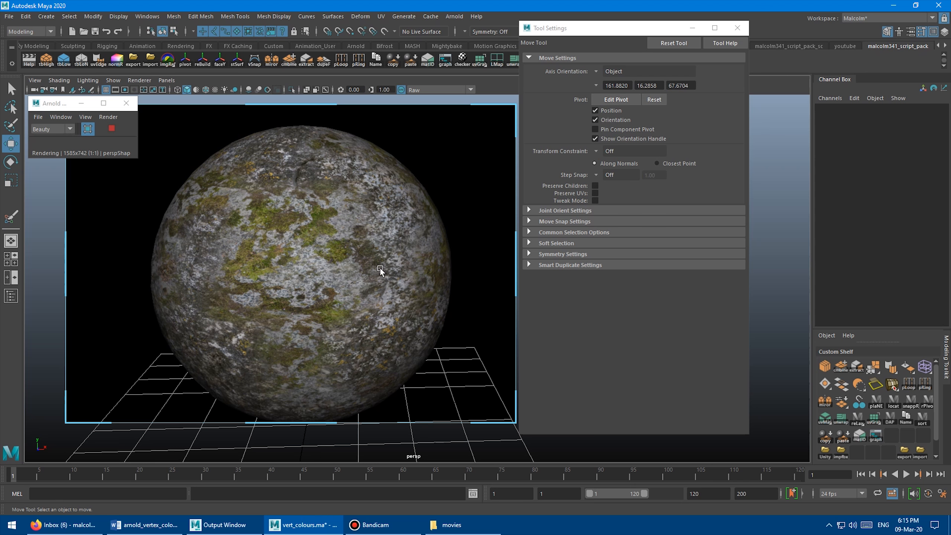
alt+drag(334, 275, 304, 280)
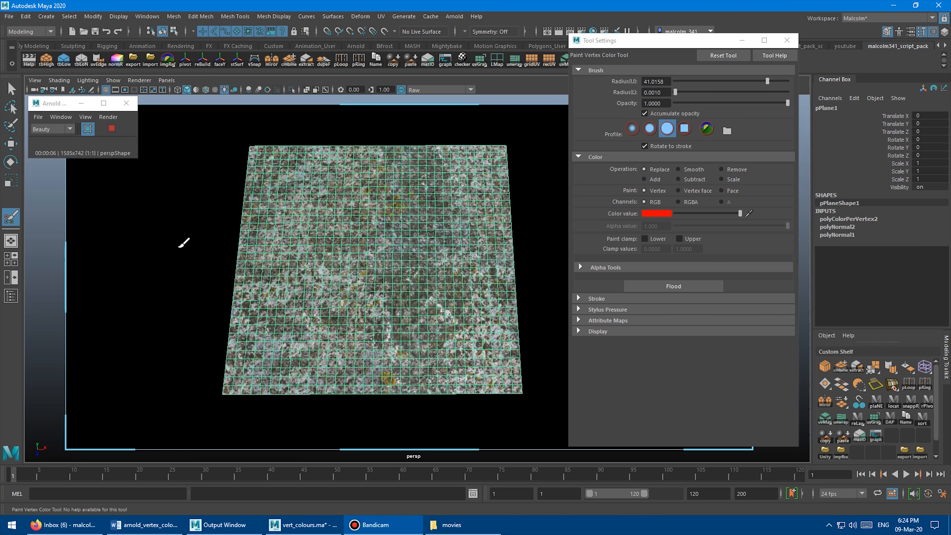
- Reduce the brush radius to about 19.03 and paint red moss patches over the plane's upper, middle and lower-left areas
mouse_move(163, 253)
alt+mouse_down()
mouse_move(164, 263)
mouse_move(176, 248)
mouse_move(161, 260)
alt+mouse_up()
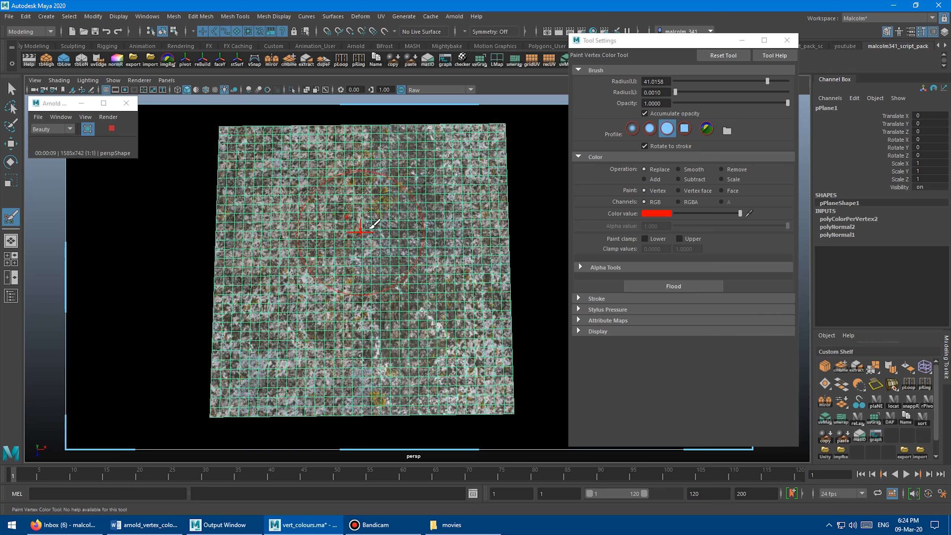
alt+drag(382, 229, 326, 203)
key(b)
drag(314, 186, 316, 219)
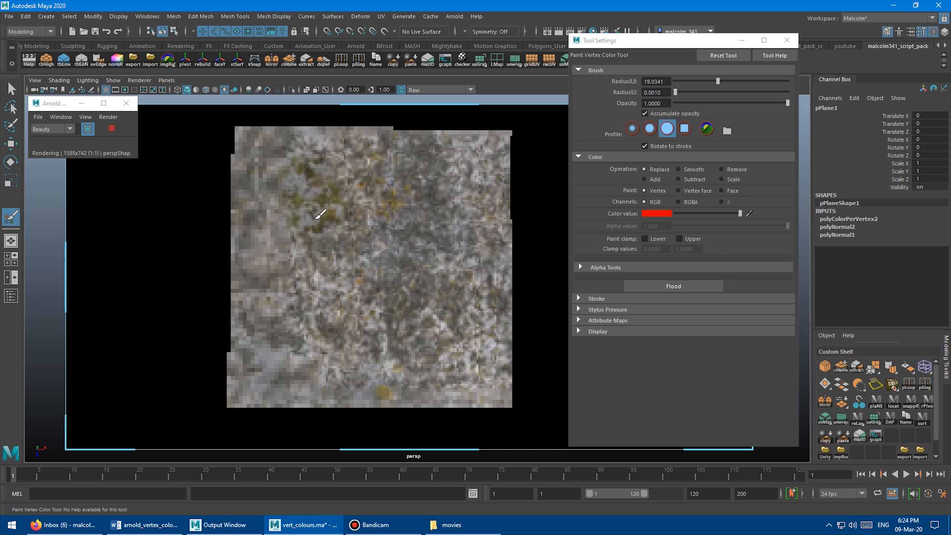
drag(404, 184, 439, 206)
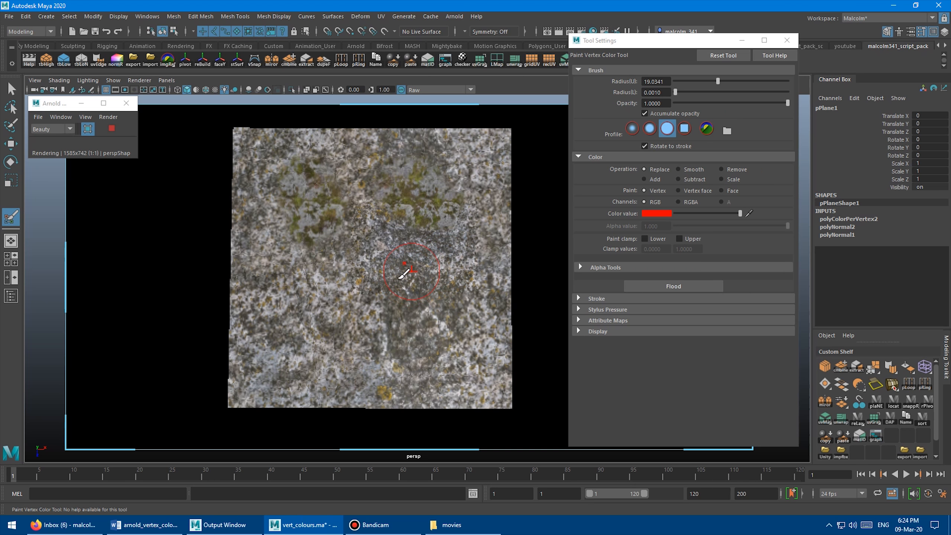
drag(411, 269, 430, 312)
mouse_move(348, 343)
mouse_down()
mouse_move(310, 346)
mouse_move(281, 368)
mouse_move(277, 279)
mouse_move(251, 246)
mouse_move(268, 172)
mouse_move(378, 147)
mouse_up()
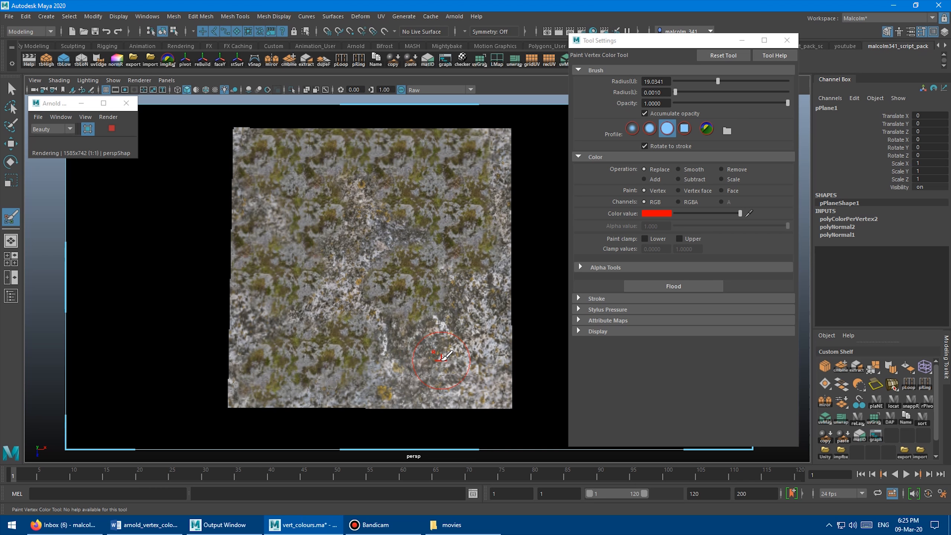
- Erase moss from the middle of the plane, reduce the brush radius to about 10.62, and break up the upper moss areas
mouse_move(424, 282)
ctrl+mouse_down()
mouse_move(418, 297)
mouse_move(363, 315)
mouse_move(390, 249)
ctrl+mouse_up()
key(b)
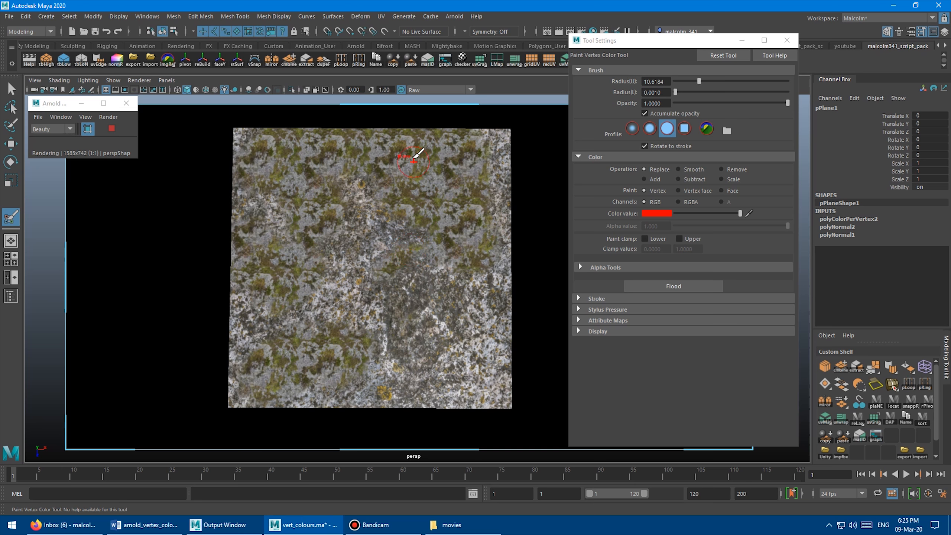
mouse_move(413, 161)
ctrl+mouse_down()
mouse_move(440, 189)
mouse_move(412, 196)
mouse_move(347, 184)
ctrl+mouse_up()
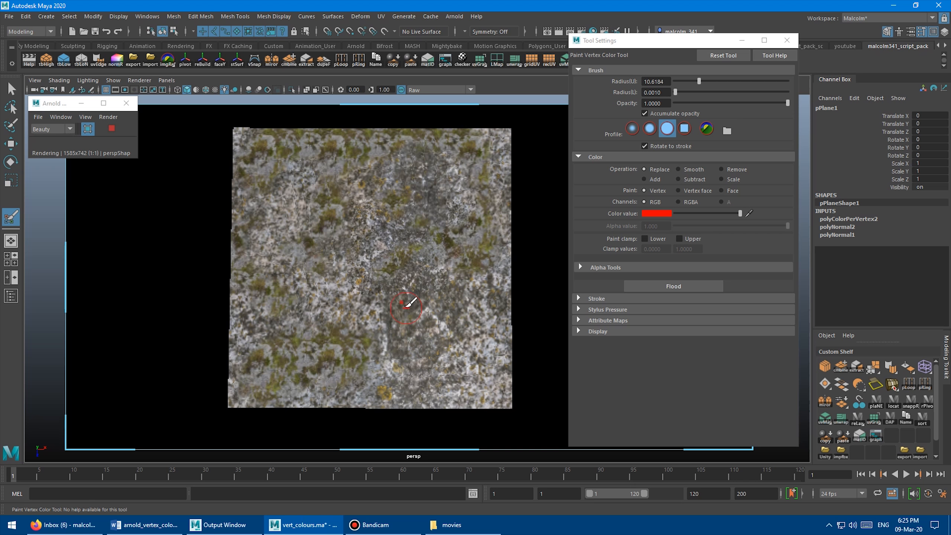
- Enlarge the brush to a radius of about 30.43 and paint red moss over the plane's lower-right area
key(b)
drag(406, 303, 441, 352)
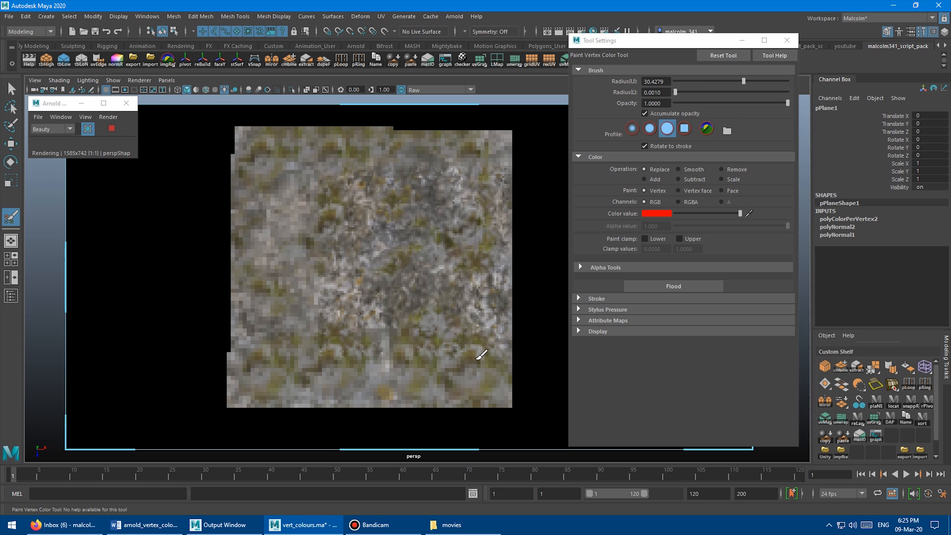